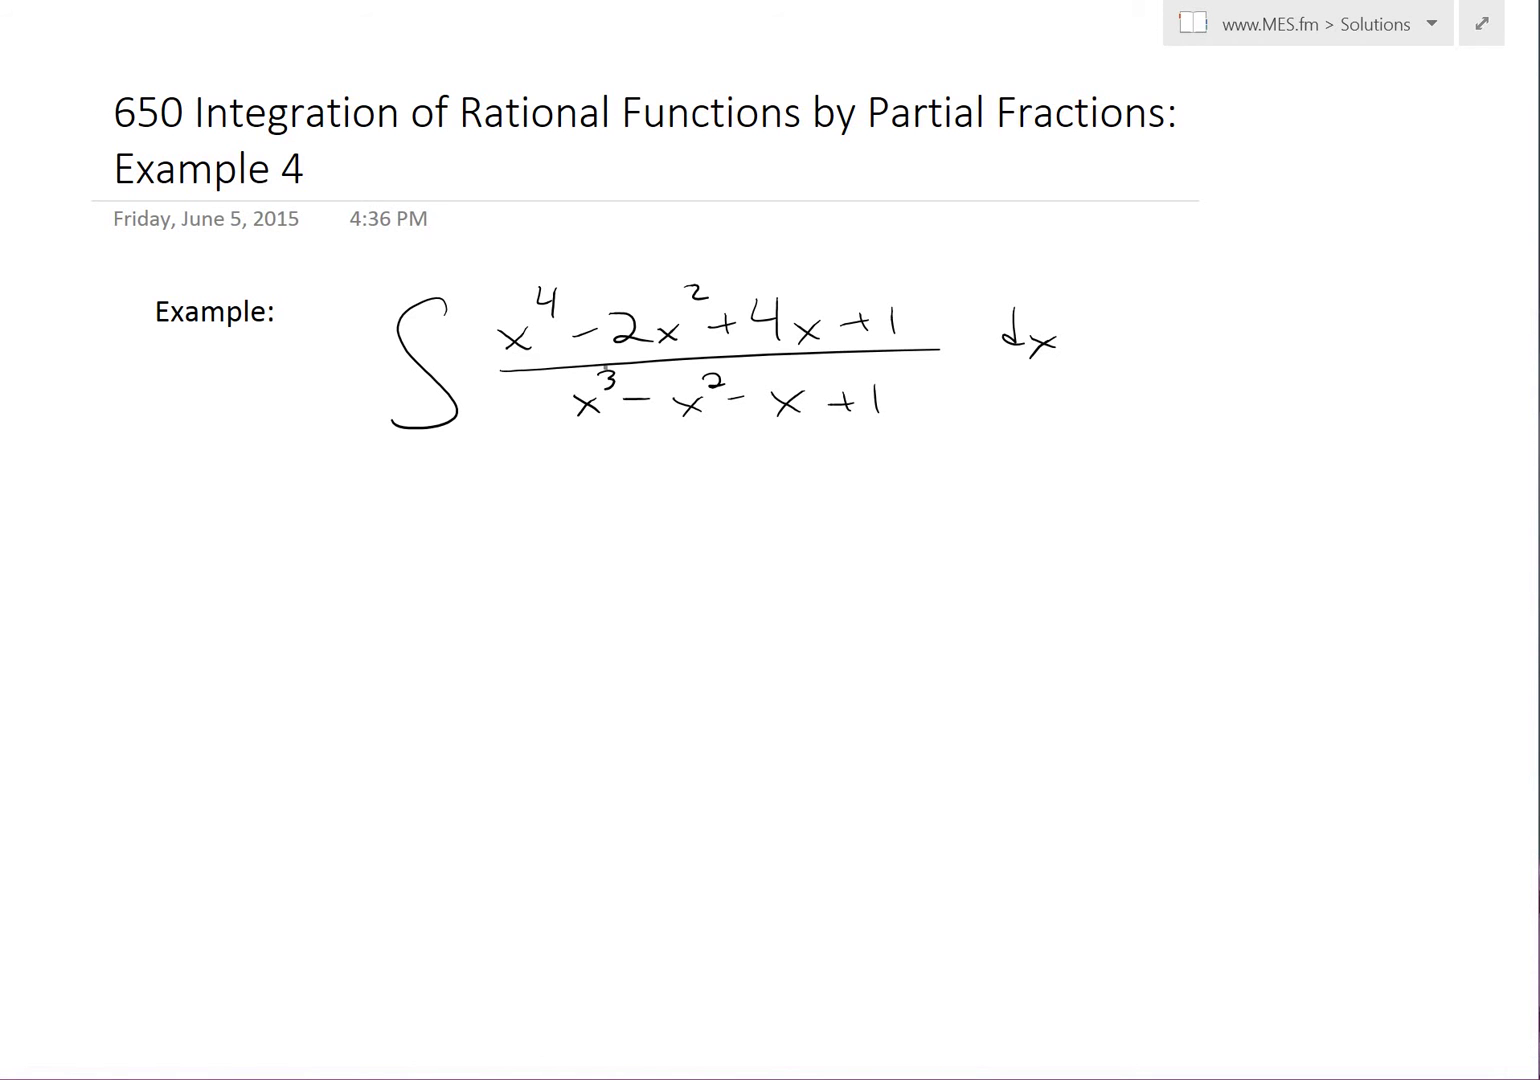
Step: Draw a hooked arrow from the integral and write x⁴/x³ followed by an arrow
scroll(770, 560, "down", 1)
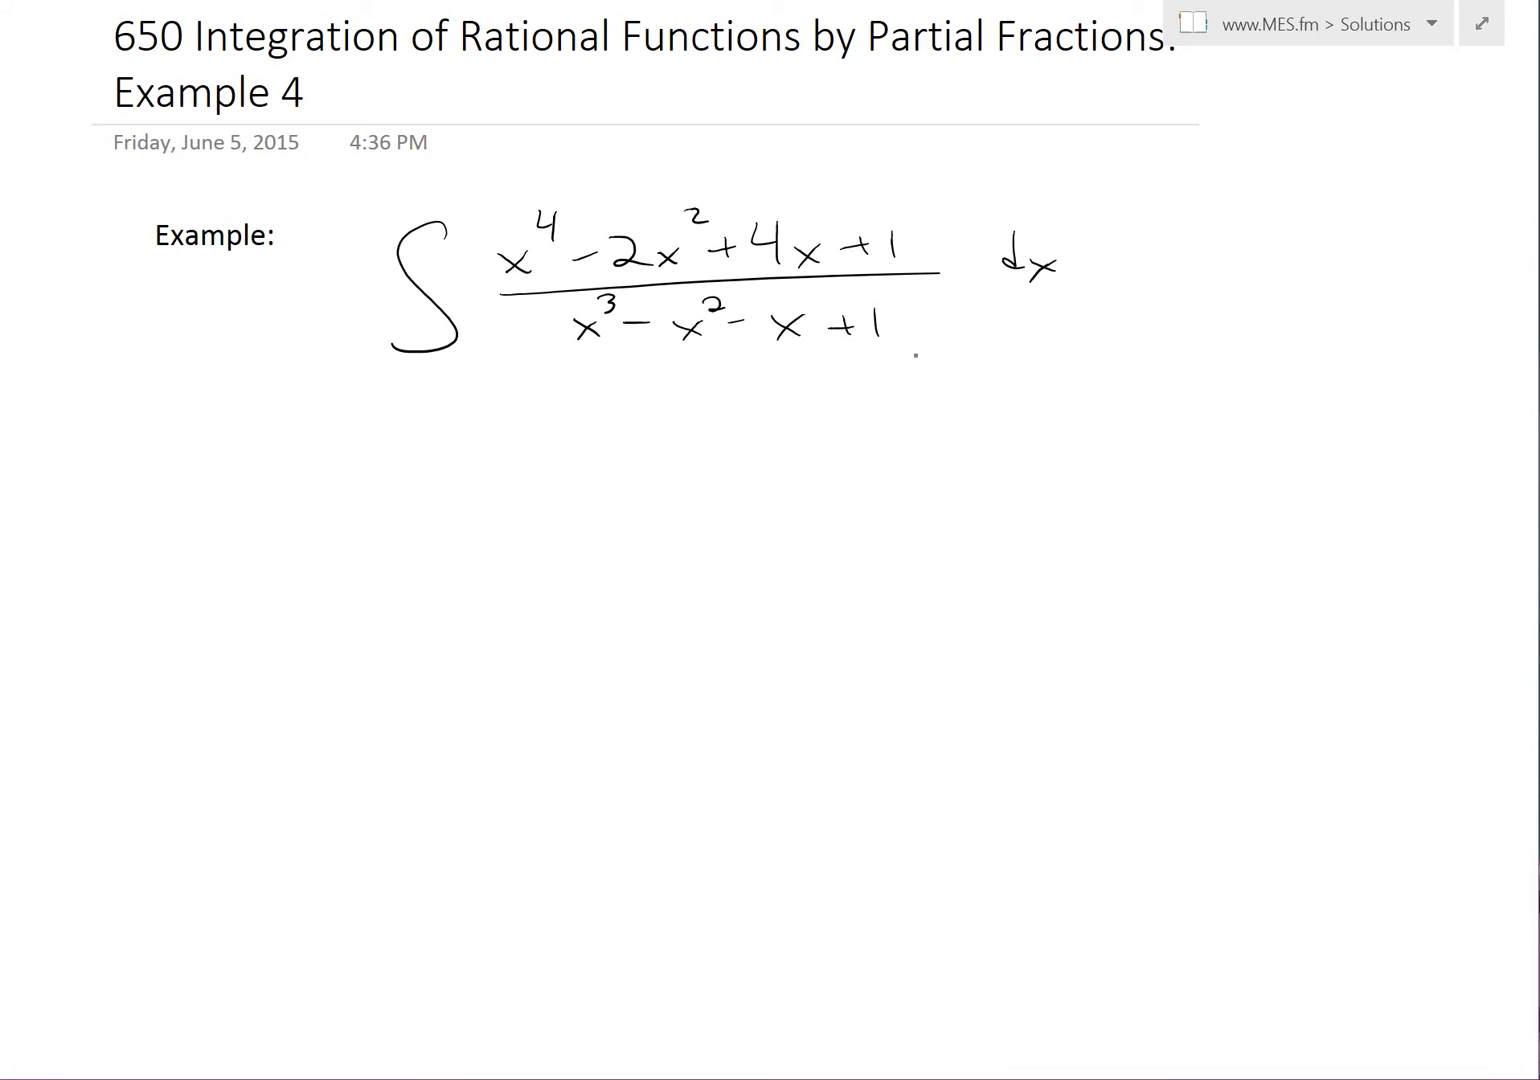
mouse_move(307, 313)
left_mouse_down()
mouse_move(278, 337)
mouse_move(198, 508)
left_mouse_up()
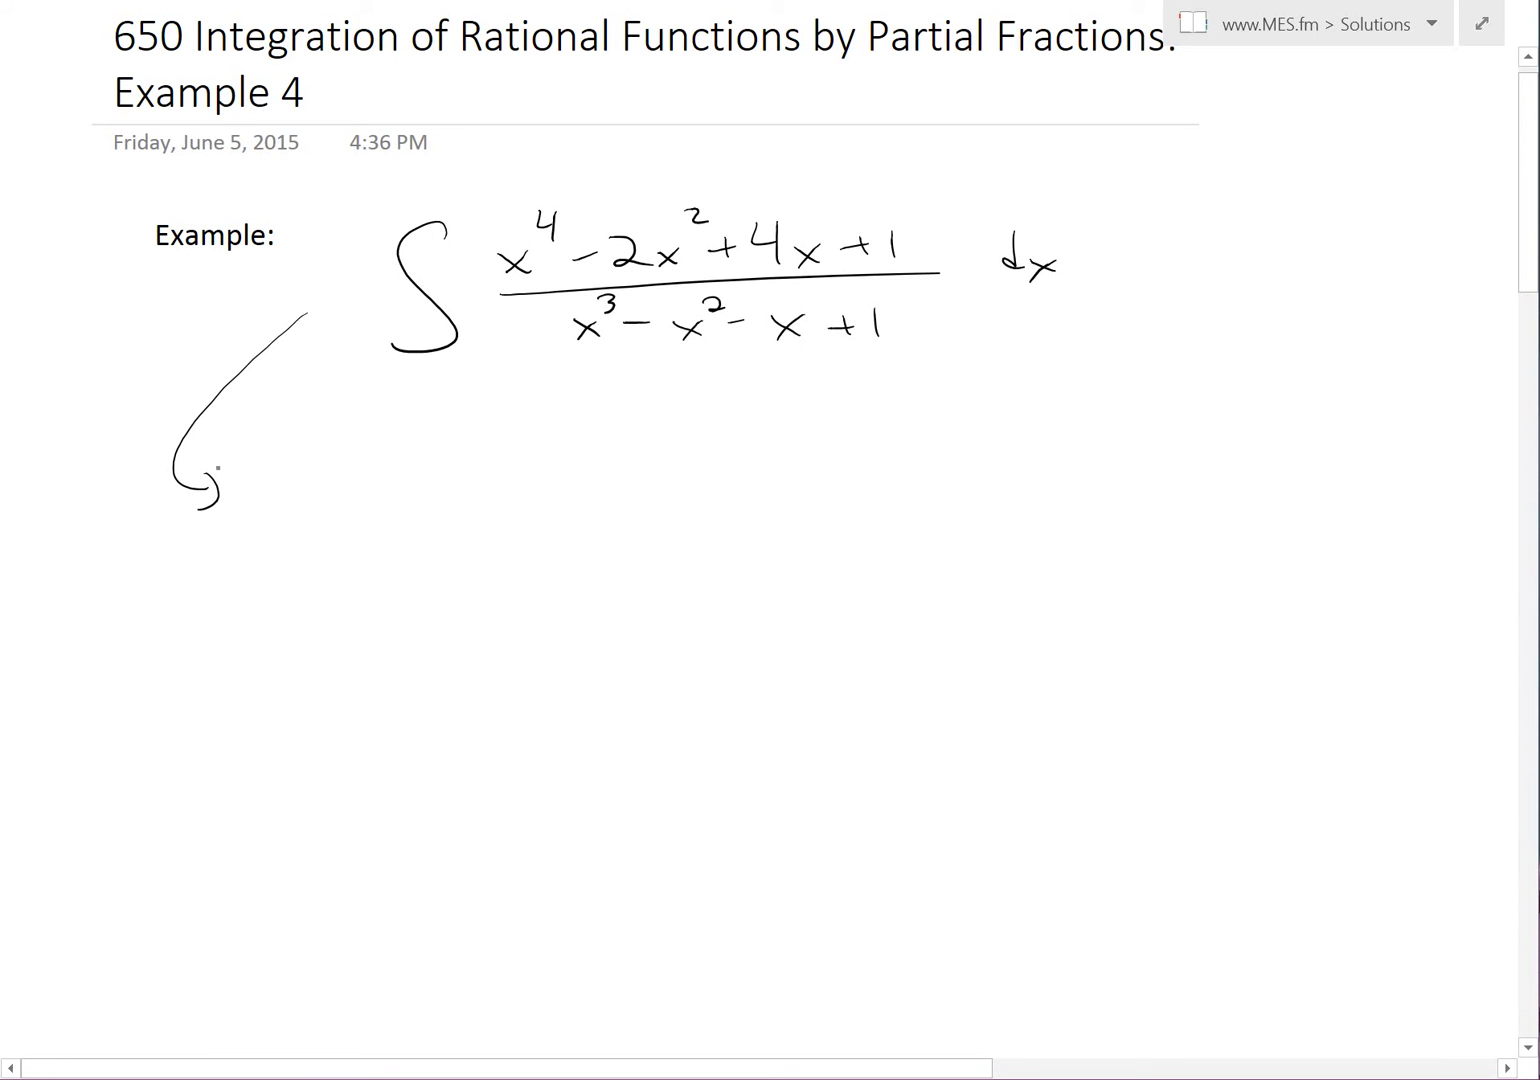
left_click_drag(290, 472, 314, 496)
mouse_move(314, 472)
left_mouse_down()
mouse_move(287, 497)
mouse_move(341, 455)
left_mouse_up()
left_click_drag(337, 444, 337, 462)
left_click_drag(264, 512, 329, 512)
left_click_drag(303, 550, 280, 576)
mouse_move(284, 555)
left_mouse_down()
mouse_move(306, 574)
mouse_move(315, 543)
mouse_move(404, 498)
mouse_move(490, 492)
mouse_move(497, 506)
left_mouse_up()
Step: Write the word 'improper' after the arrow
left_click(467, 457)
mouse_move(505, 485)
left_mouse_down()
mouse_move(505, 522)
mouse_move(536, 482)
mouse_move(597, 482)
left_mouse_up()
mouse_move(600, 492)
left_mouse_down()
mouse_move(618, 478)
mouse_move(572, 537)
left_mouse_up()
scroll(571, 518, "down", 1)
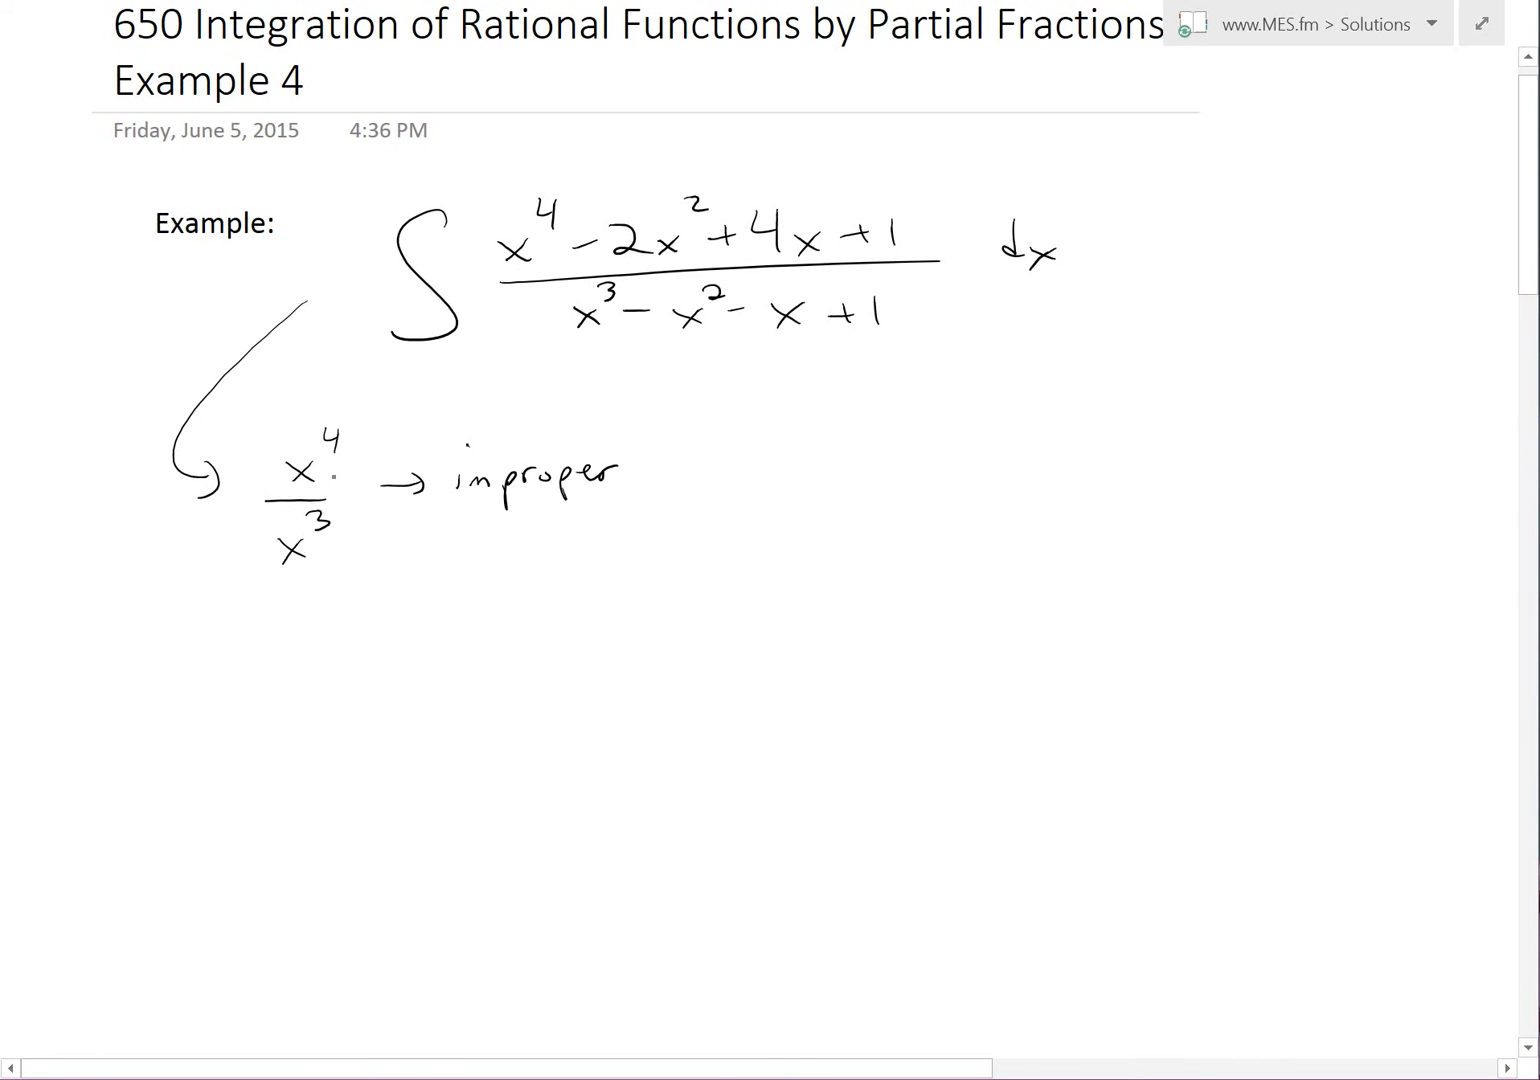
scroll(333, 477, "down", 3)
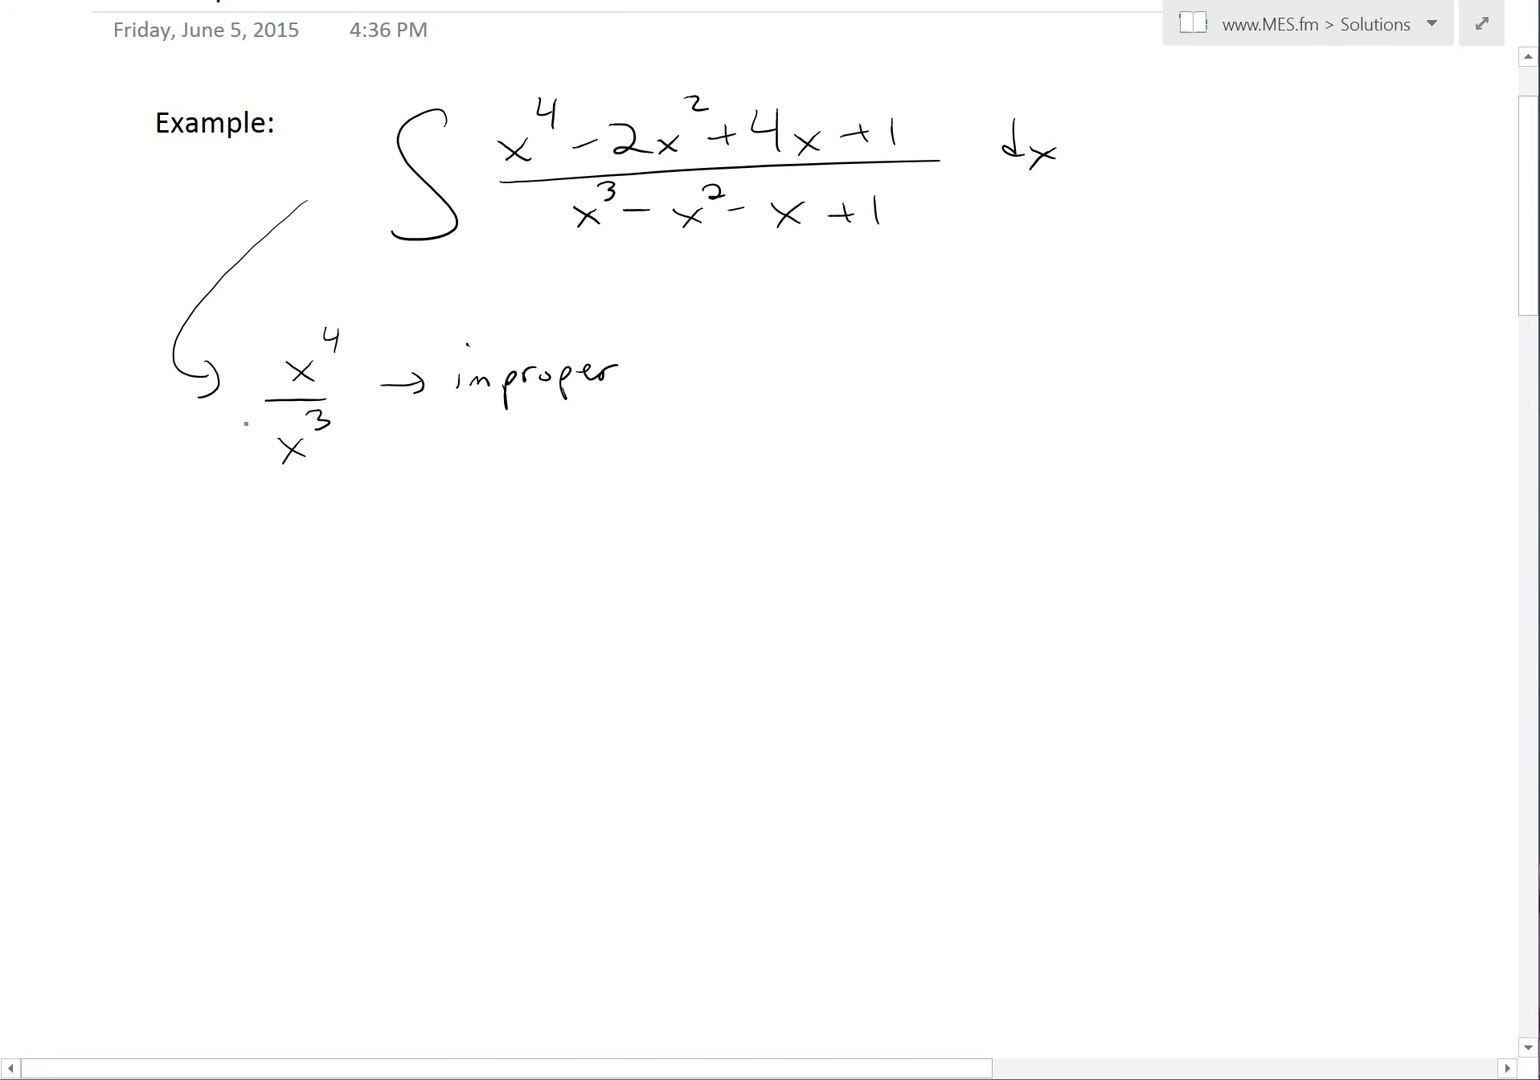
Step: Add an arrow and the words 'long division'
left_click_drag(650, 374, 707, 370)
left_click_drag(690, 360, 692, 380)
mouse_move(764, 334)
left_mouse_down()
mouse_move(760, 378)
mouse_move(789, 366)
left_mouse_up()
left_click_drag(800, 375, 816, 372)
left_click_drag(840, 360, 822, 392)
mouse_move(911, 324)
left_mouse_down()
mouse_move(901, 376)
mouse_move(926, 371)
mouse_move(904, 361)
mouse_move(929, 331)
mouse_move(950, 355)
left_mouse_up()
mouse_move(958, 352)
left_mouse_down()
mouse_move(960, 368)
mouse_move(989, 368)
left_mouse_up()
left_click_drag(1014, 358, 1016, 355)
left_click_drag(1028, 352, 1045, 370)
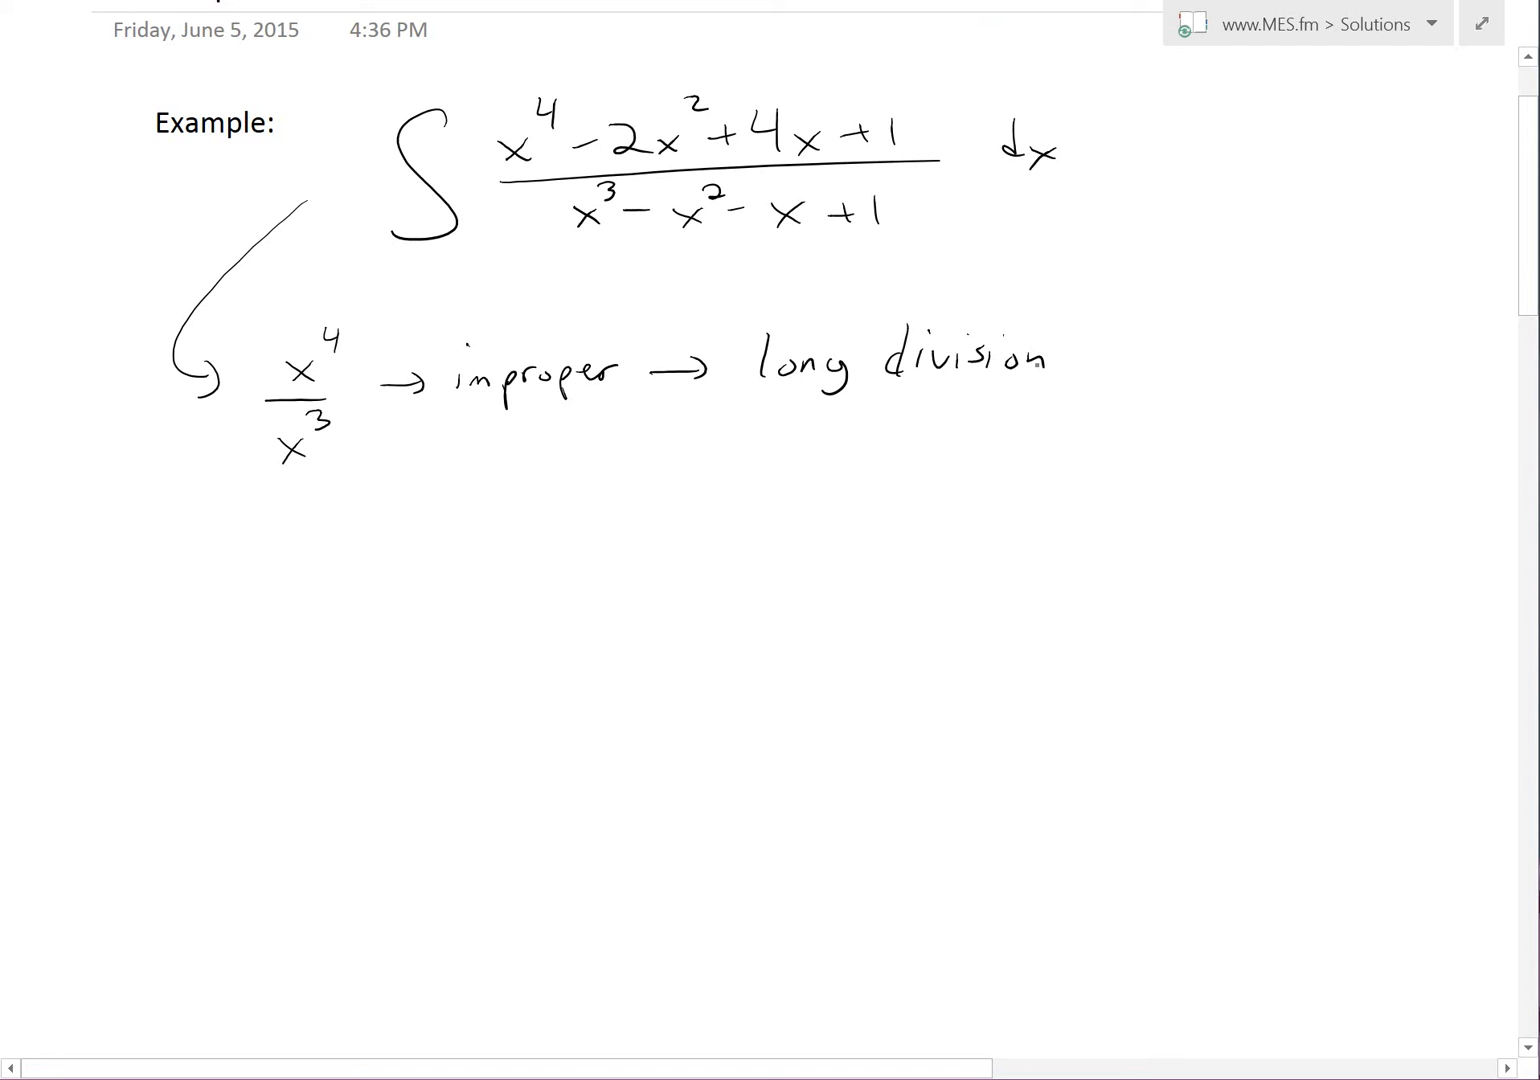
Step: Draw a second hooked arrow, write the divisor x³ − x² − x + 1, and draw a division bracket
mouse_move(112, 523)
left_mouse_down()
mouse_move(85, 591)
mouse_move(96, 625)
left_mouse_up()
left_click_drag(196, 616, 228, 645)
mouse_move(227, 613)
left_mouse_down()
mouse_move(198, 645)
mouse_move(252, 594)
mouse_move(240, 606)
left_mouse_up()
mouse_move(254, 628)
left_mouse_down()
mouse_move(328, 632)
mouse_move(308, 633)
left_mouse_up()
left_click_drag(333, 568, 355, 583)
left_click_drag(340, 622, 383, 620)
left_click_drag(395, 606, 421, 633)
mouse_move(424, 606)
left_mouse_down()
mouse_move(397, 634)
mouse_move(471, 620)
mouse_move(463, 633)
left_mouse_up()
mouse_move(493, 595)
left_mouse_down()
mouse_move(493, 630)
mouse_move(522, 639)
mouse_move(929, 568)
left_mouse_up()
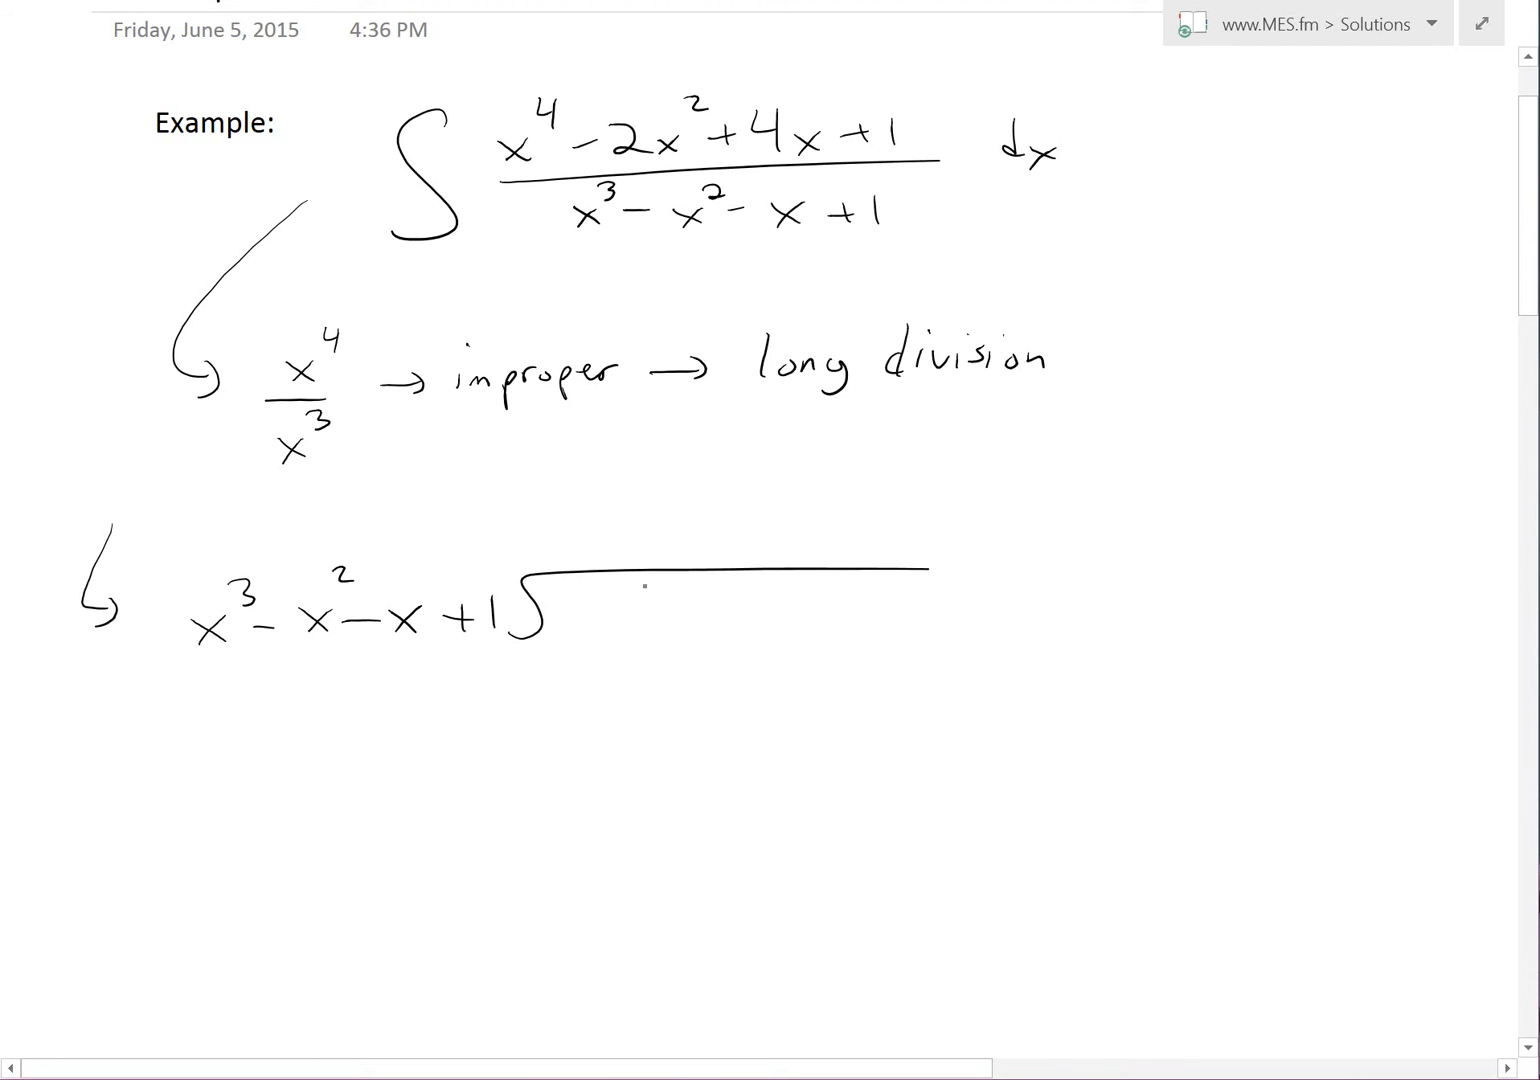
Step: Replace the short bracket with a longer one and write the dividend x⁴ − 2x² + 4x + 1
key("ctrl+z")
mouse_move(512, 640)
left_mouse_down()
mouse_move(534, 597)
mouse_move(1133, 555)
left_mouse_up()
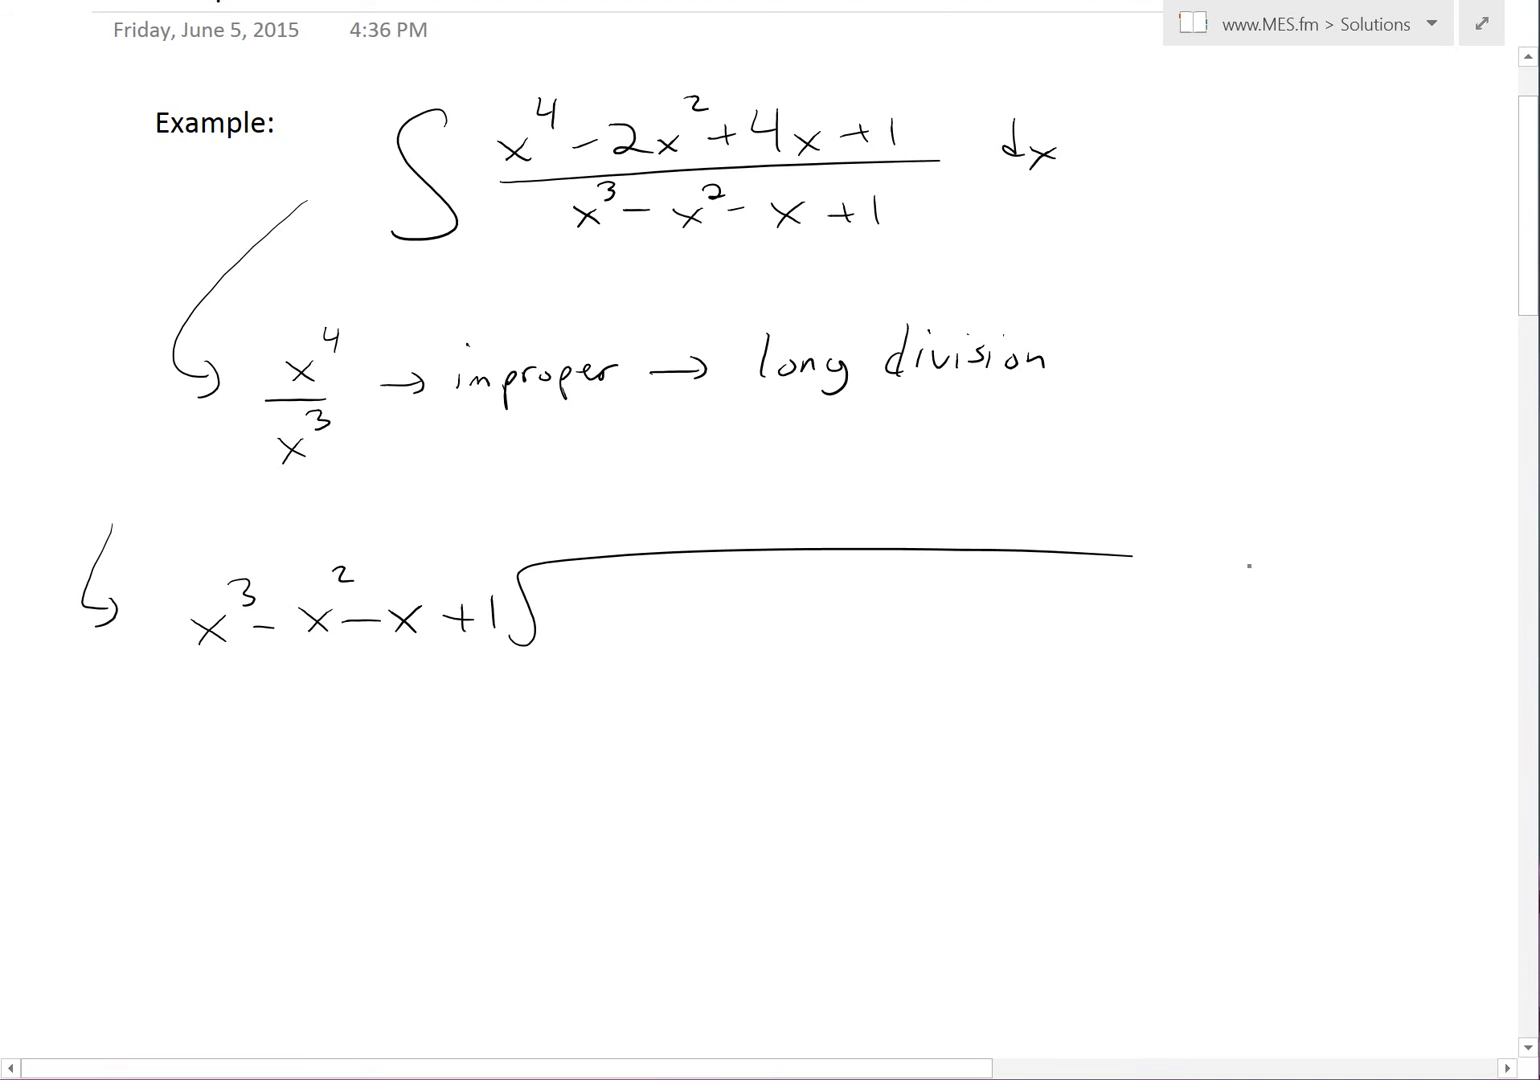
mouse_move(568, 609)
left_mouse_down()
mouse_move(598, 630)
mouse_move(573, 634)
left_mouse_up()
mouse_move(612, 572)
left_mouse_down()
mouse_move(606, 588)
mouse_move(628, 588)
left_mouse_up()
mouse_move(622, 572)
left_mouse_down()
mouse_move(606, 612)
mouse_move(667, 613)
left_mouse_up()
mouse_move(683, 593)
left_mouse_down()
mouse_move(695, 615)
mouse_move(727, 620)
left_mouse_up()
mouse_move(731, 607)
left_mouse_down()
mouse_move(760, 626)
mouse_move(726, 632)
mouse_move(793, 596)
mouse_move(835, 604)
left_mouse_up()
left_click(779, 590)
mouse_move(823, 593)
left_mouse_down()
mouse_move(823, 611)
mouse_move(889, 592)
left_mouse_up()
left_click_drag(885, 568, 874, 617)
mouse_move(899, 599)
left_mouse_down()
mouse_move(916, 610)
mouse_move(902, 618)
mouse_move(987, 601)
left_mouse_up()
mouse_move(980, 591)
left_mouse_down()
mouse_move(983, 613)
mouse_move(1028, 626)
left_mouse_up()
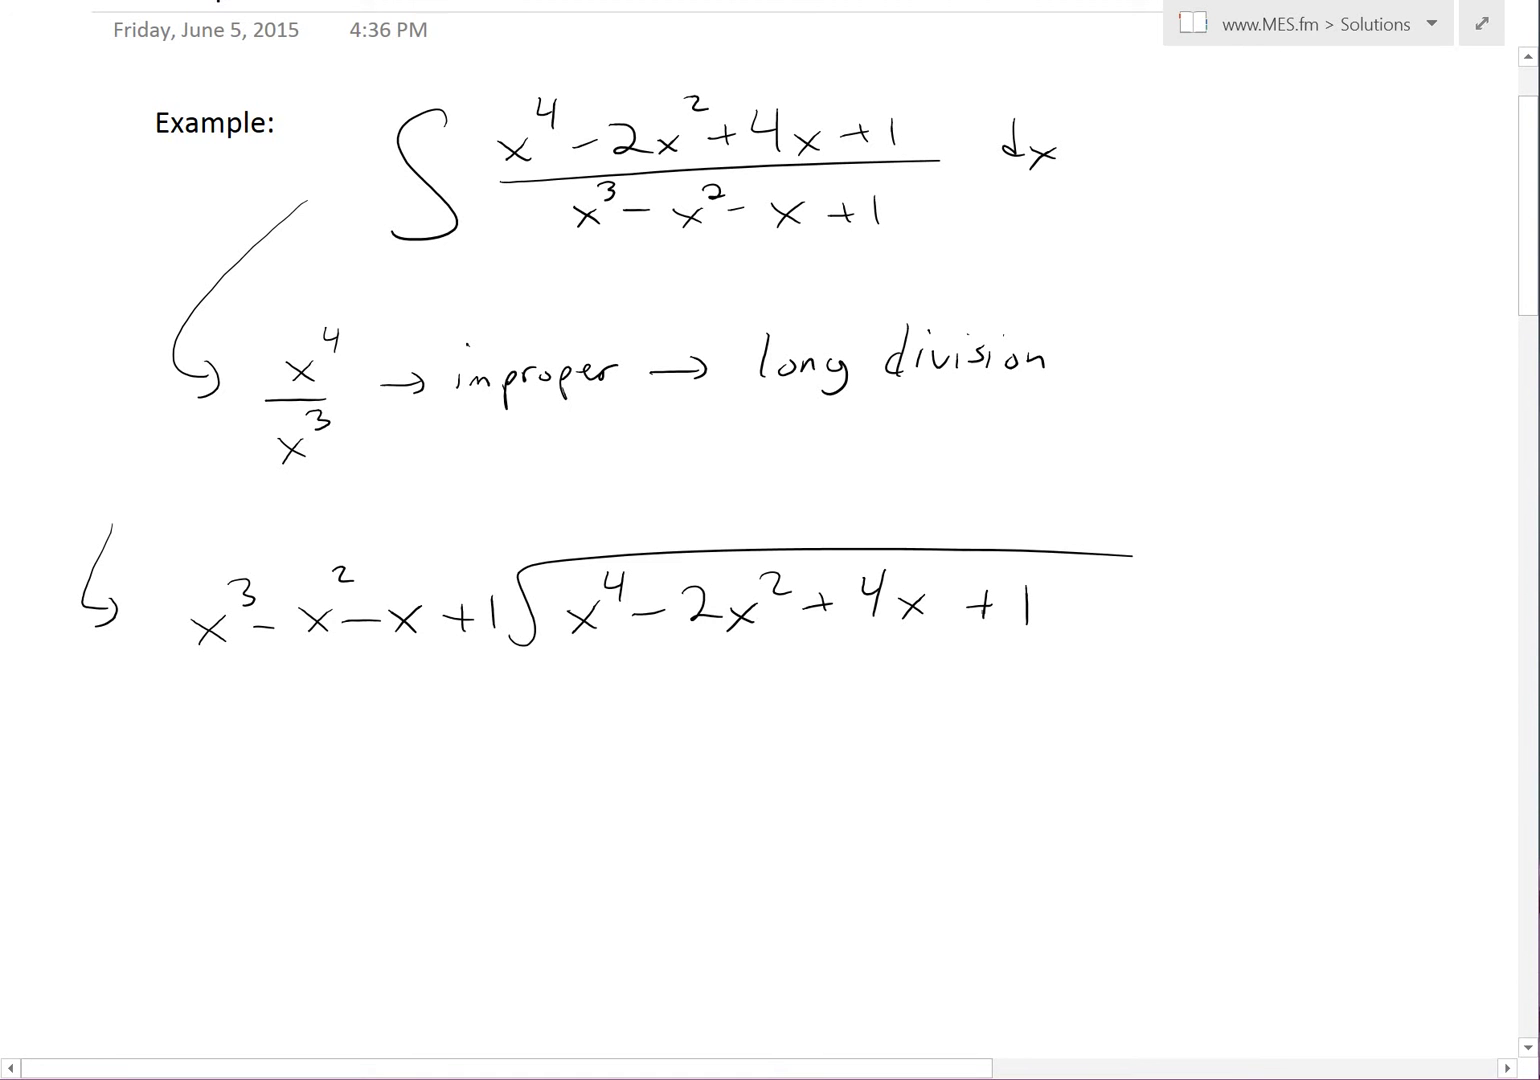
scroll(760, 540, "down", 1)
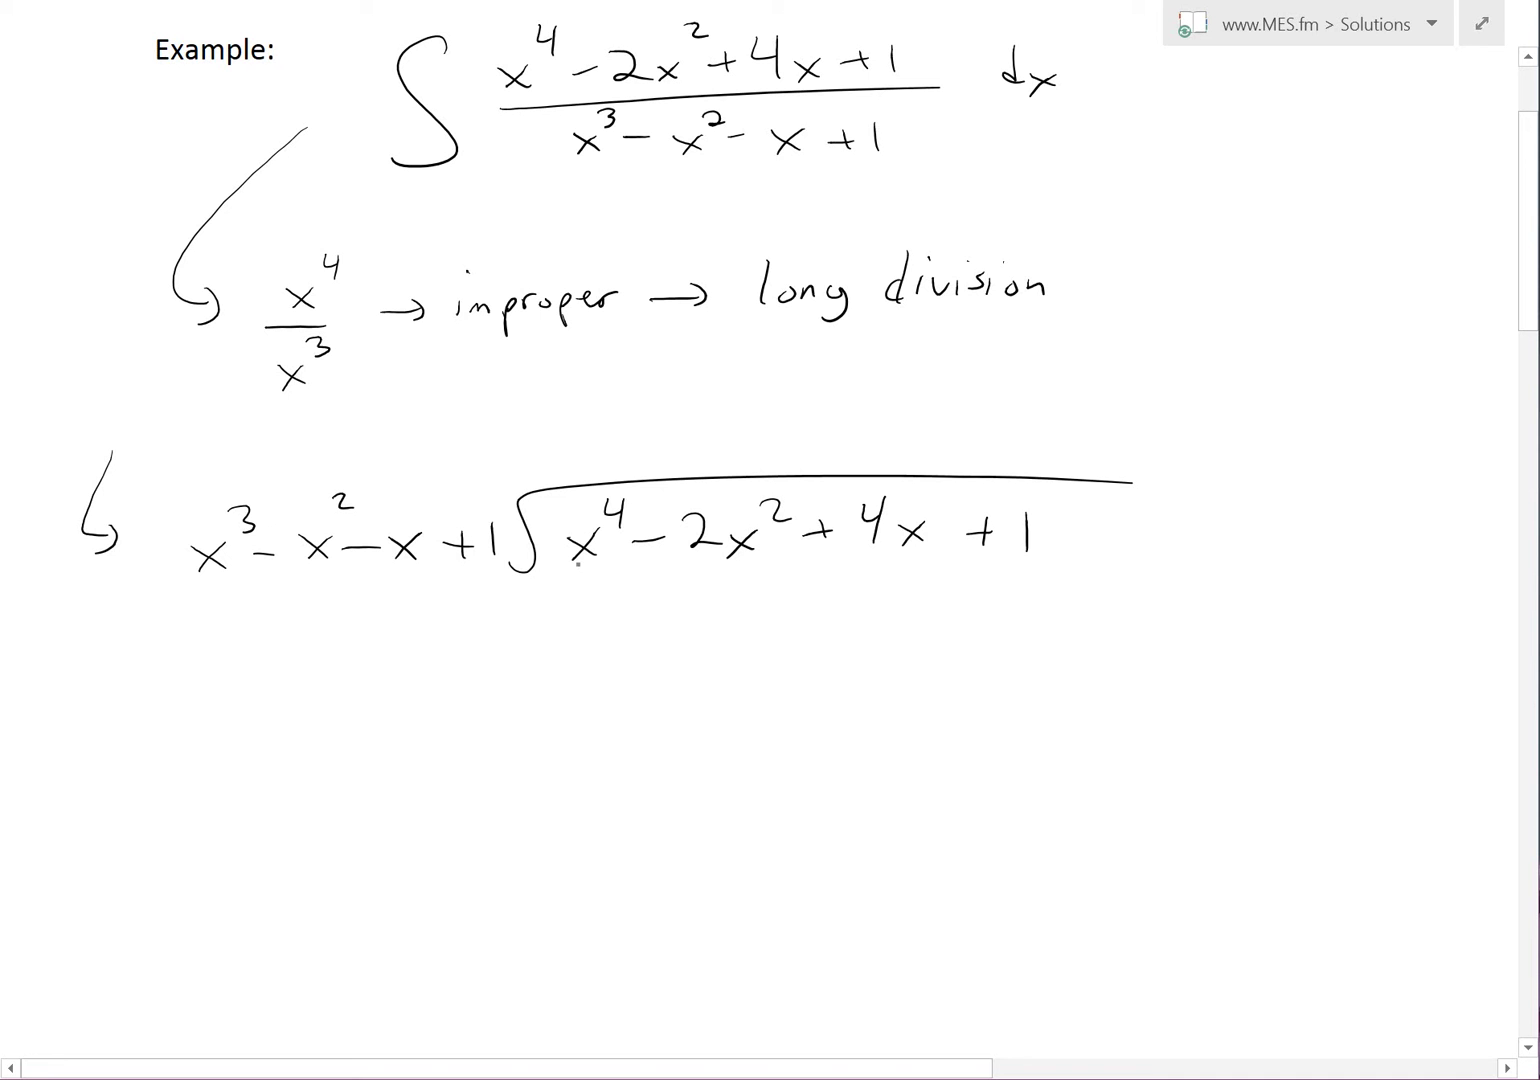
Step: Write quotient term x and the product row x⁴ − x³ − x² + x beneath the dividend
mouse_move(566, 447)
left_mouse_down()
mouse_move(591, 472)
mouse_move(566, 474)
left_mouse_up()
left_click_drag(572, 616, 597, 637)
left_click_drag(598, 611, 571, 637)
left_click_drag(607, 575, 615, 598)
left_click_drag(622, 622, 656, 621)
mouse_move(676, 612)
left_mouse_down()
mouse_move(702, 633)
mouse_move(679, 634)
left_mouse_up()
mouse_move(702, 578)
left_mouse_down()
mouse_move(707, 601)
mouse_move(757, 618)
left_mouse_up()
mouse_move(764, 608)
left_mouse_down()
mouse_move(725, 620)
mouse_move(769, 632)
left_mouse_up()
left_click_drag(791, 574, 817, 584)
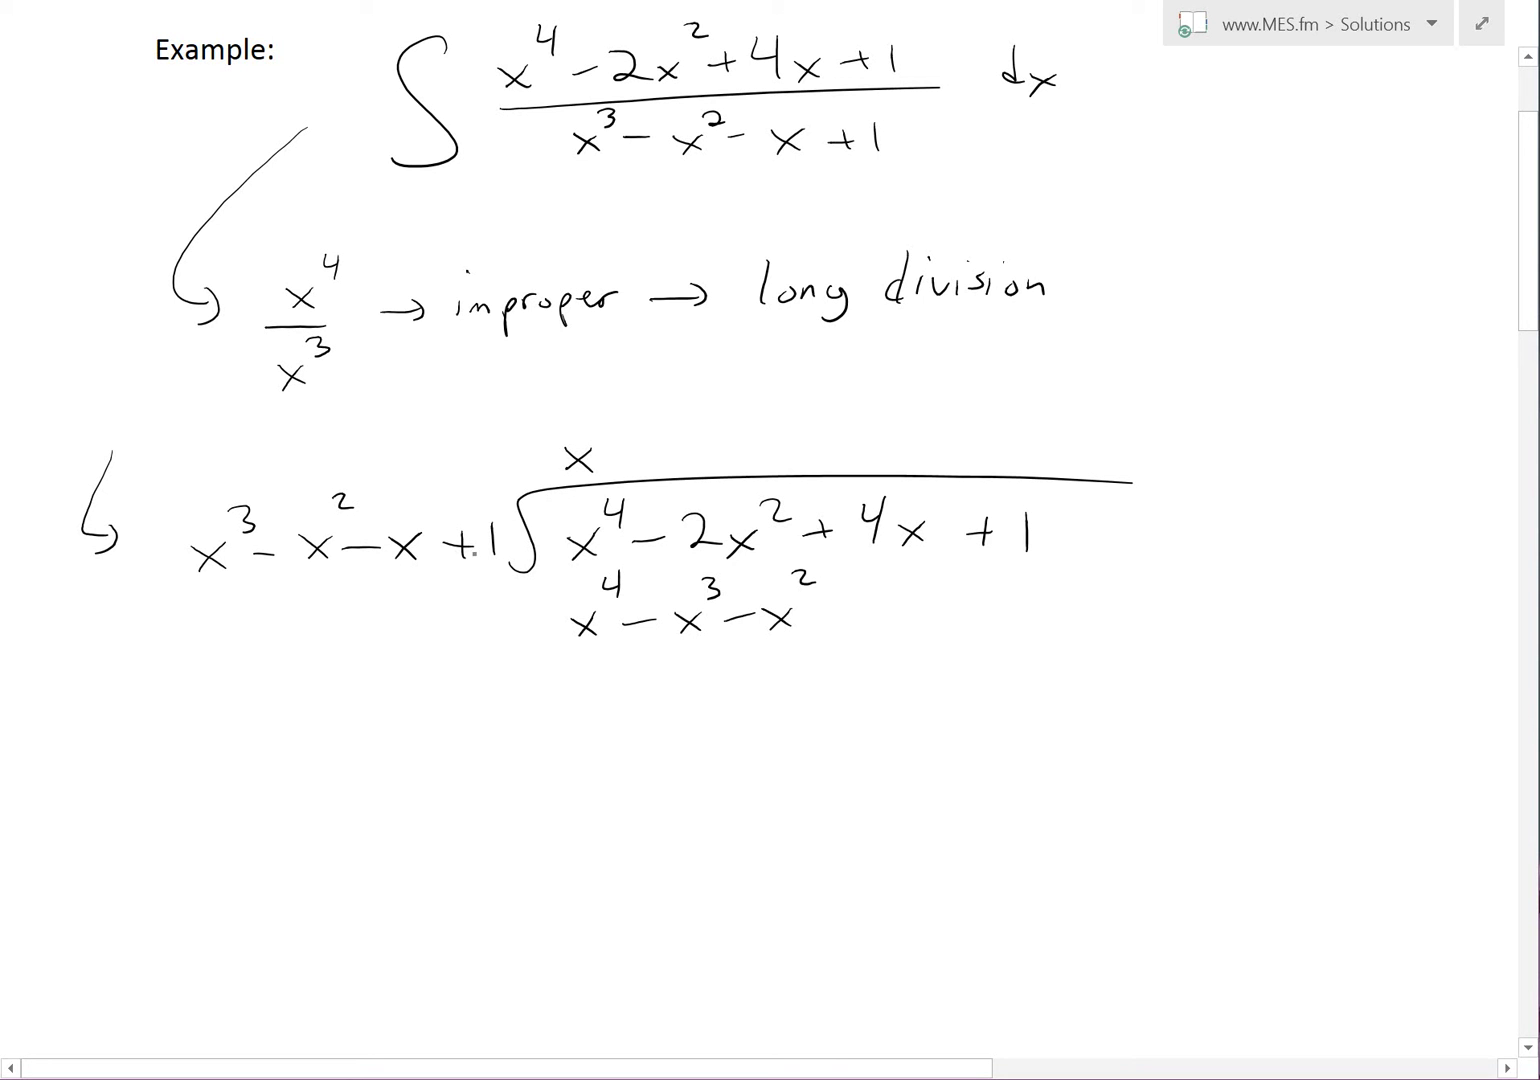
left_click_drag(814, 612, 901, 624)
left_click_drag(886, 625, 904, 595)
Step: Wrap the product row in −( ) and underline it
left_click_drag(447, 631, 500, 623)
left_click_drag(550, 599, 546, 642)
left_click_drag(912, 576, 914, 626)
left_click_drag(406, 671, 937, 657)
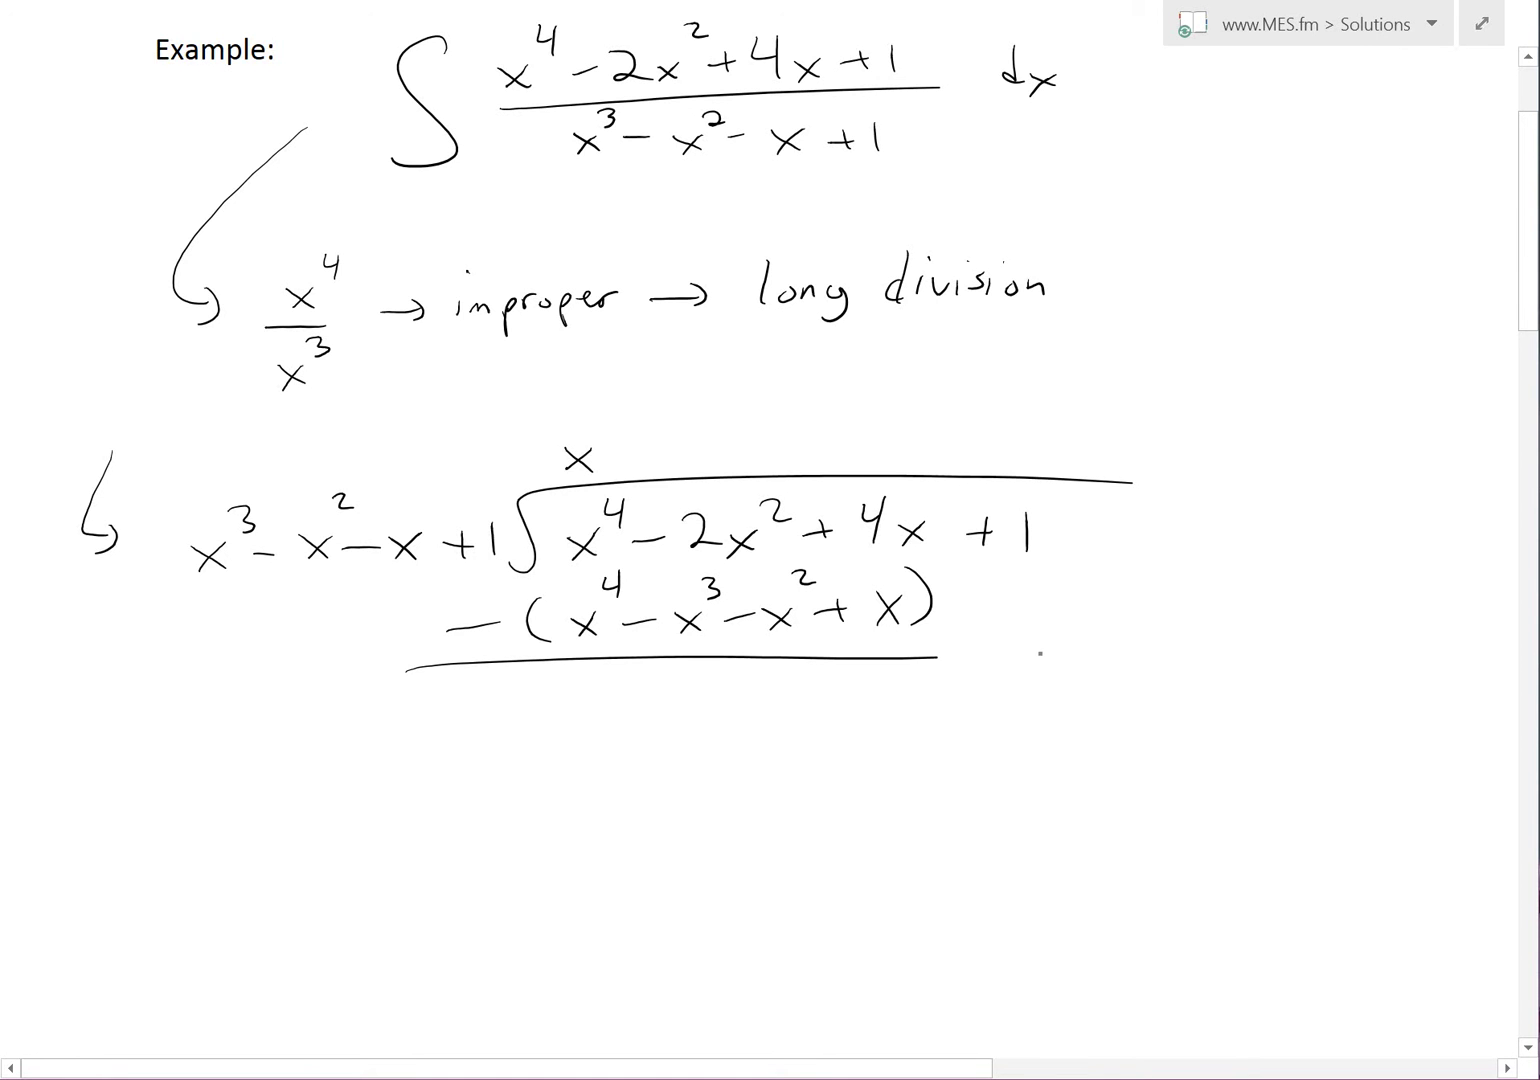
Step: Write the first remainder x³ − x² + 3x + 1, bringing down the + 1
scroll(1040, 653, "down", 1)
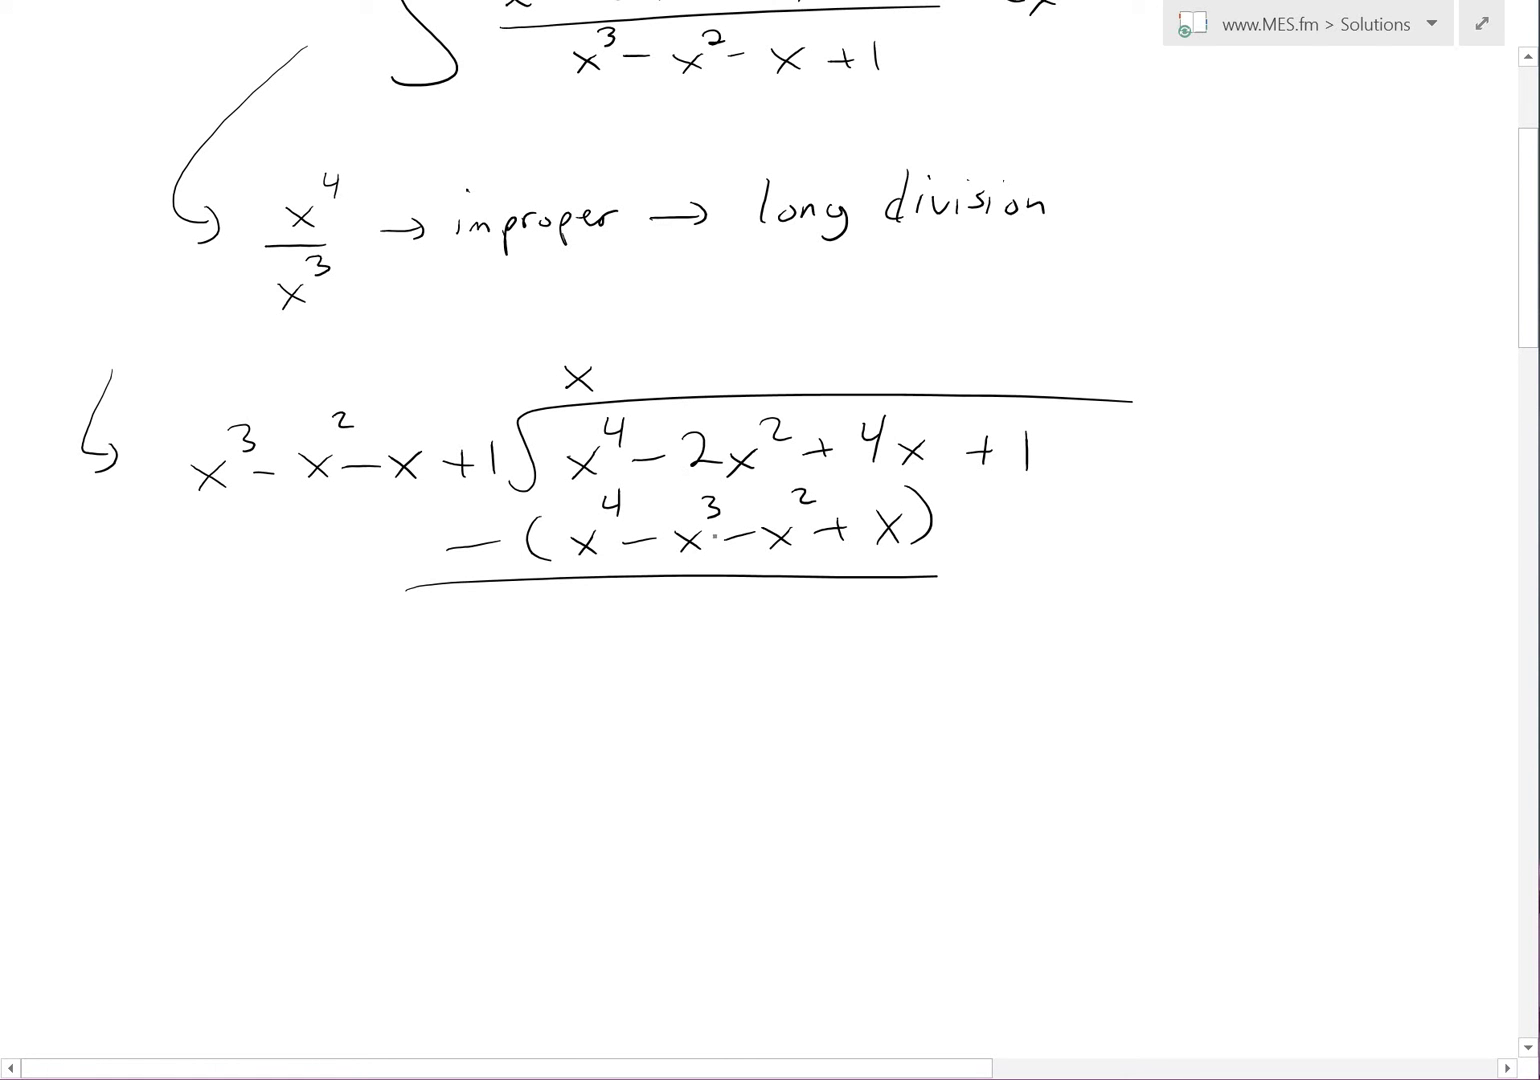
mouse_move(661, 617)
left_mouse_down()
mouse_move(690, 646)
mouse_move(670, 646)
left_mouse_up()
left_click_drag(689, 590, 701, 608)
left_click_drag(716, 627, 788, 648)
mouse_move(790, 622)
left_mouse_down()
mouse_move(764, 651)
mouse_move(821, 598)
left_mouse_up()
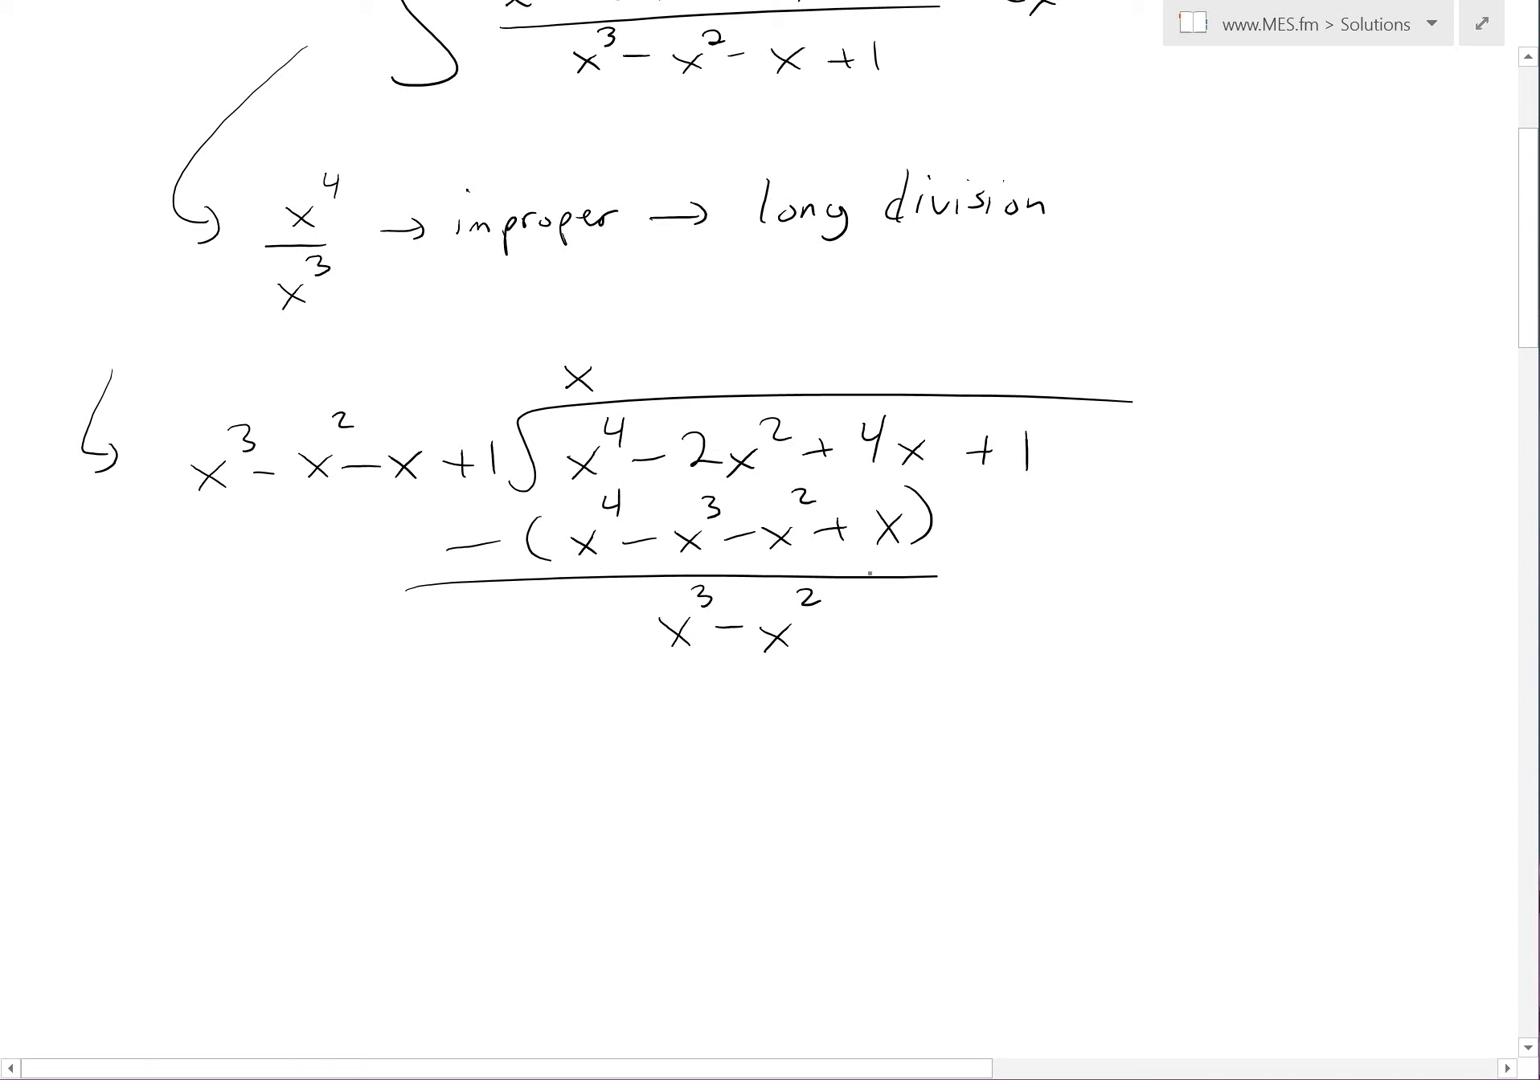
mouse_move(822, 632)
left_mouse_down()
mouse_move(932, 639)
mouse_move(903, 644)
left_mouse_up()
mouse_move(1032, 501)
left_mouse_down()
mouse_move(1005, 577)
mouse_move(1022, 572)
left_mouse_up()
left_click_drag(958, 625, 990, 624)
mouse_move(980, 612)
left_mouse_down()
mouse_move(976, 637)
mouse_move(1013, 646)
left_mouse_up()
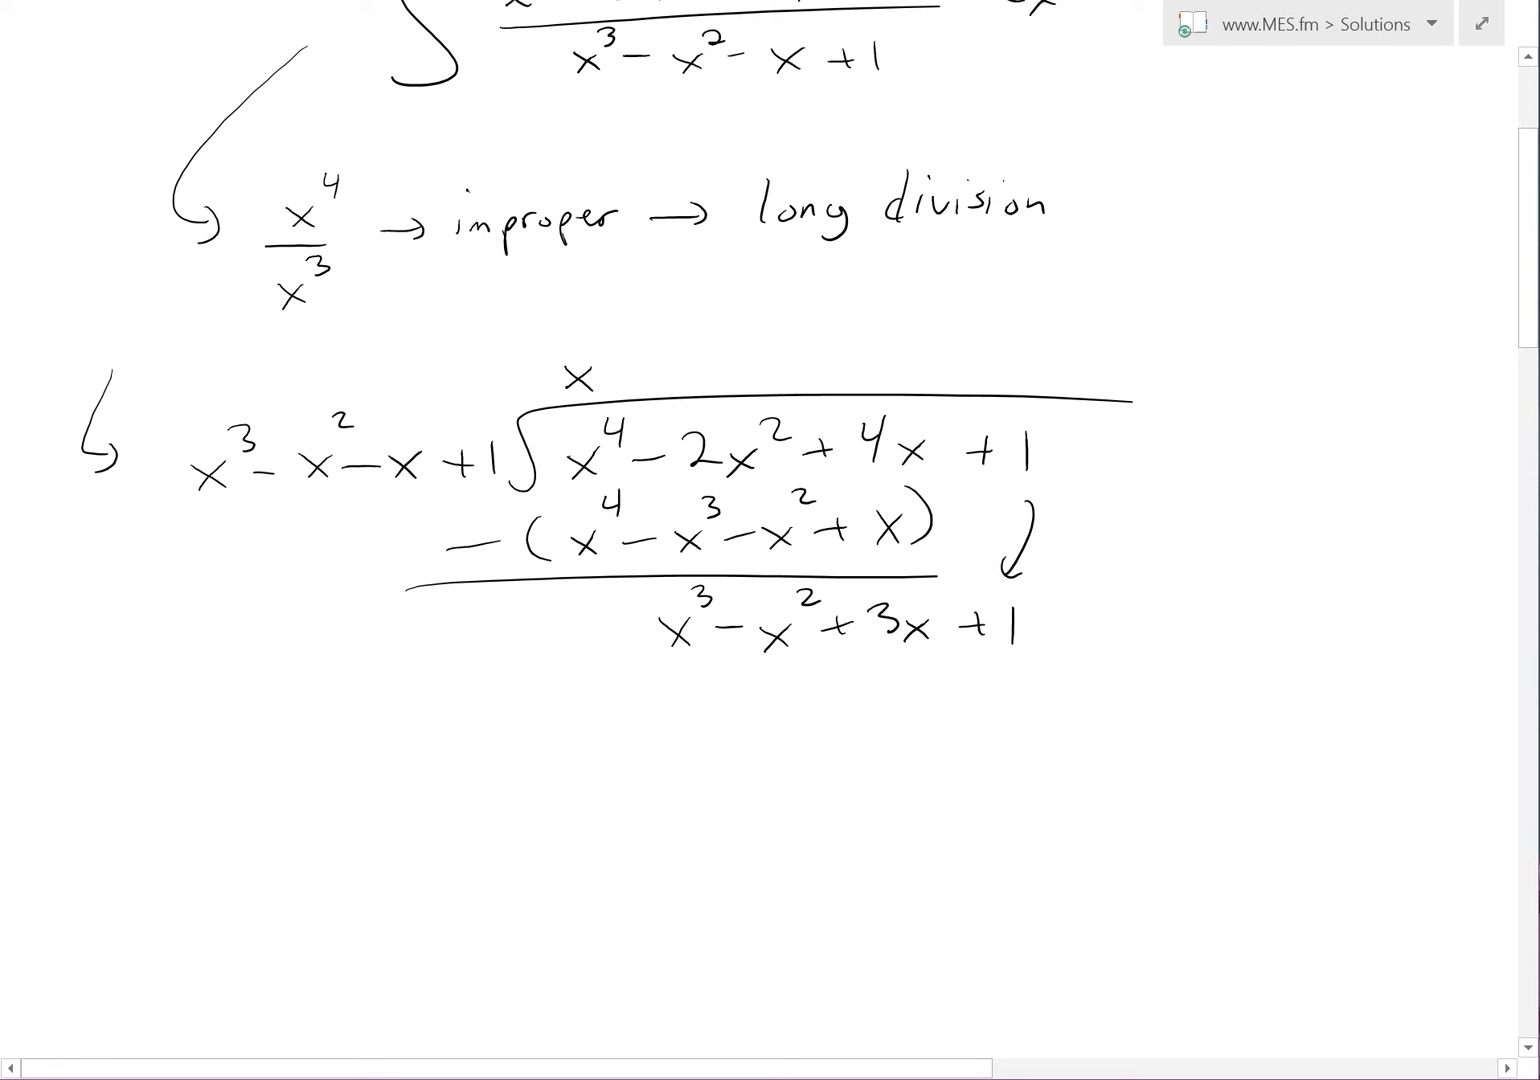
Step: Add + 1 to the quotient and write the underlined subtraction −(x³ − x² − x)
mouse_move(624, 378)
left_mouse_down()
mouse_move(653, 376)
mouse_move(647, 388)
left_mouse_up()
left_click_drag(686, 351, 687, 386)
left_click_drag(668, 688, 693, 712)
left_click_drag(694, 692, 672, 717)
mouse_move(700, 655)
left_mouse_down()
mouse_move(702, 677)
mouse_move(797, 710)
left_mouse_up()
mouse_move(778, 711)
left_mouse_down()
mouse_move(820, 672)
mouse_move(909, 705)
left_mouse_up()
left_click_drag(887, 713, 916, 684)
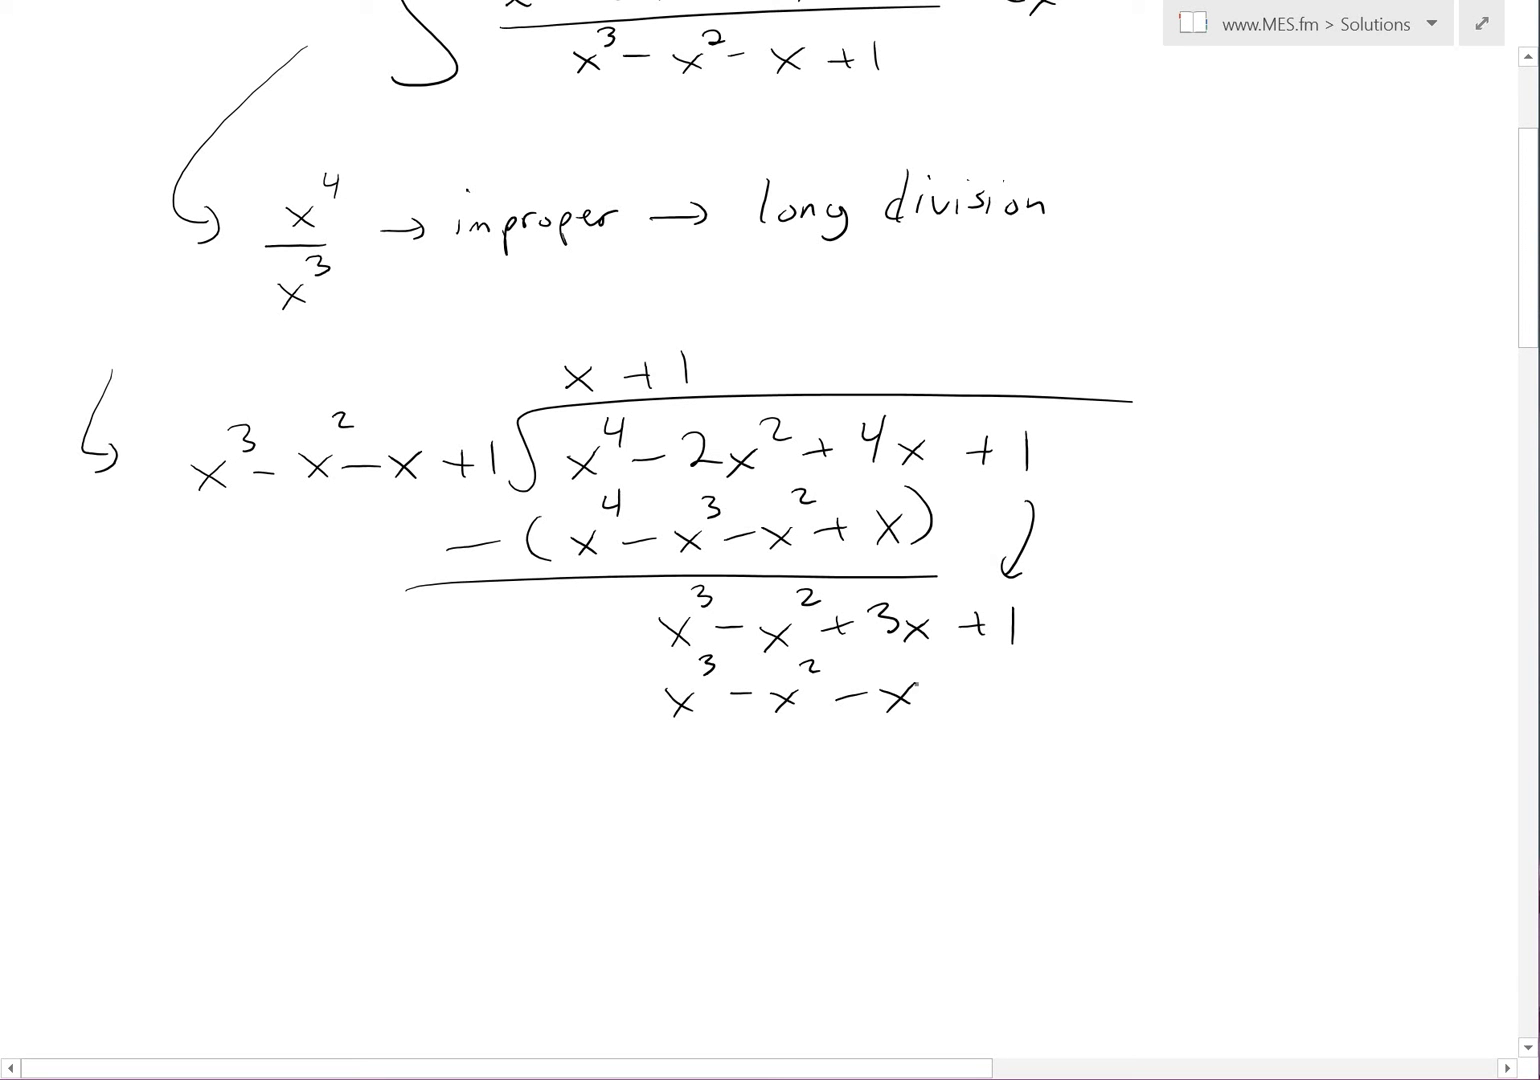
left_click_drag(559, 705, 632, 723)
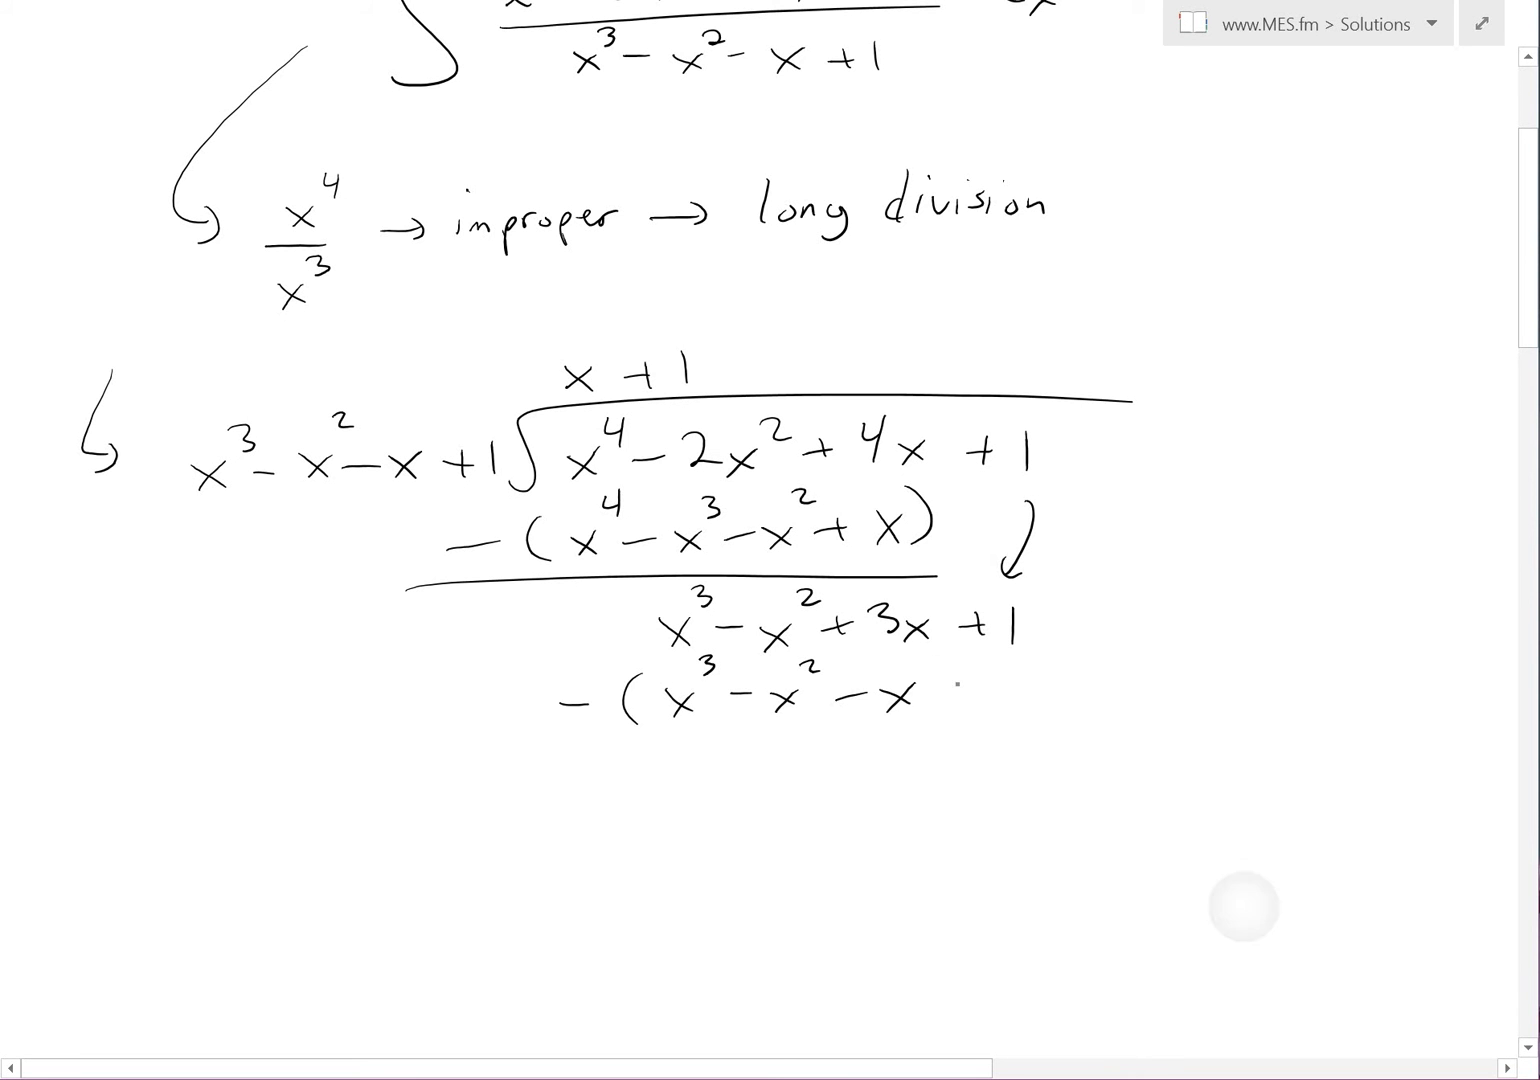
left_click_drag(935, 659, 957, 722)
left_click_drag(533, 746, 1042, 721)
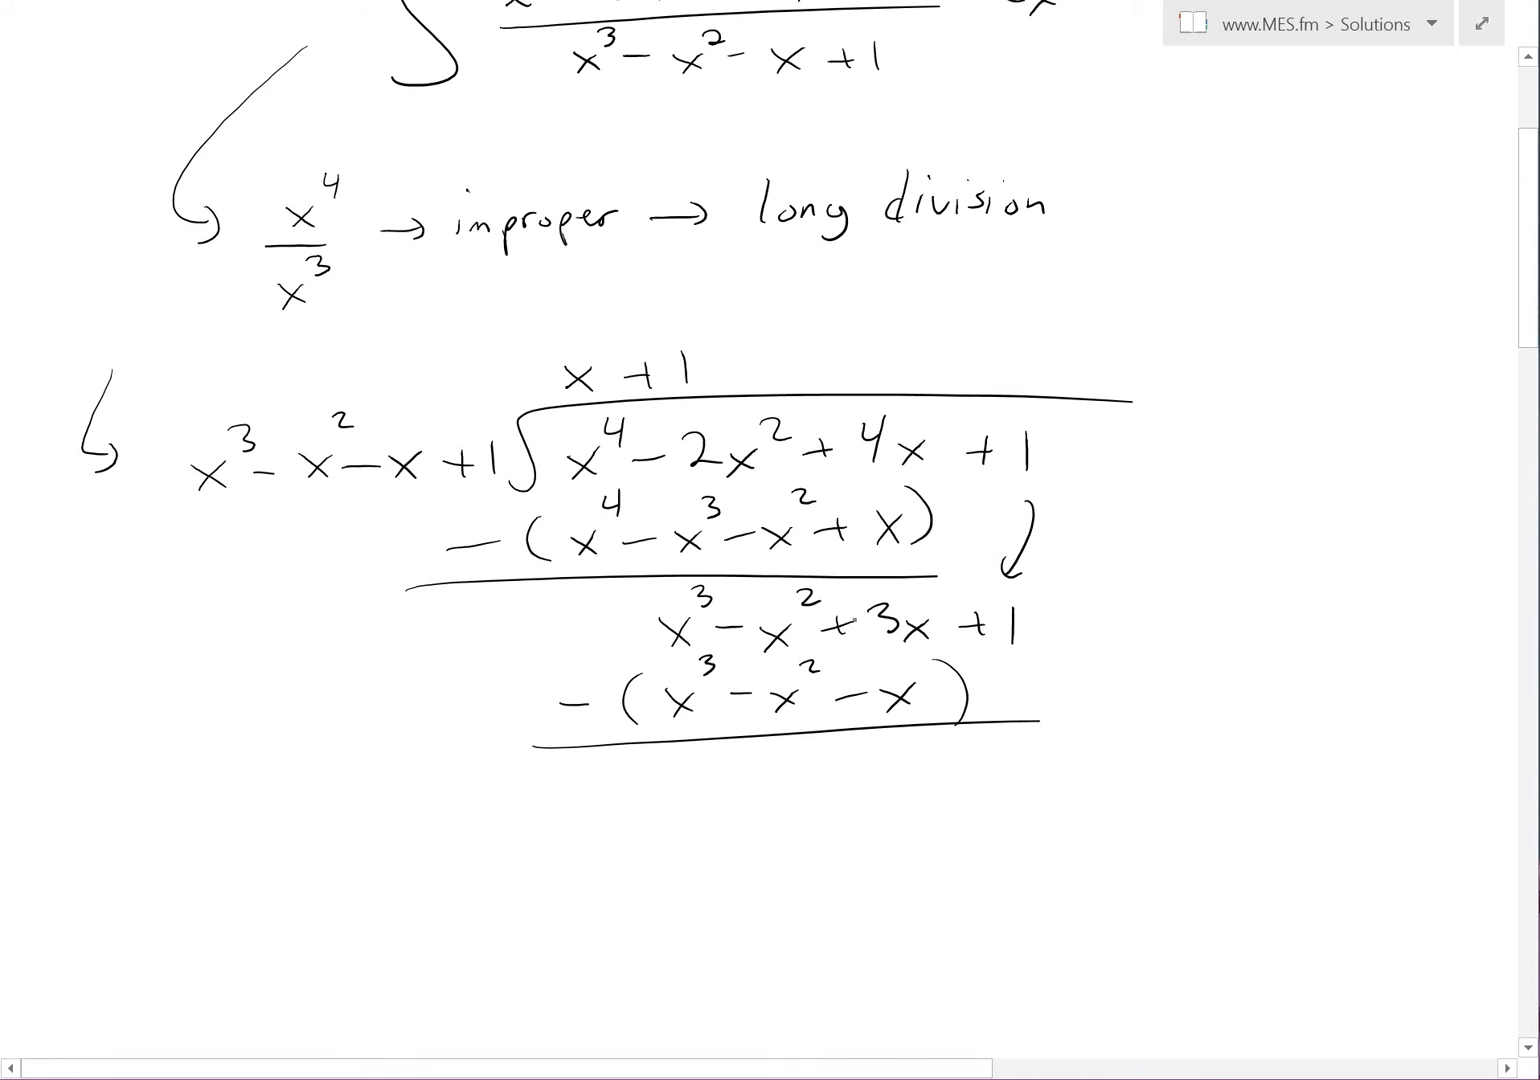
Step: Write the remainder 4x and add the missing + 1 inside the second subtraction
scroll(527, 773, "down", 2)
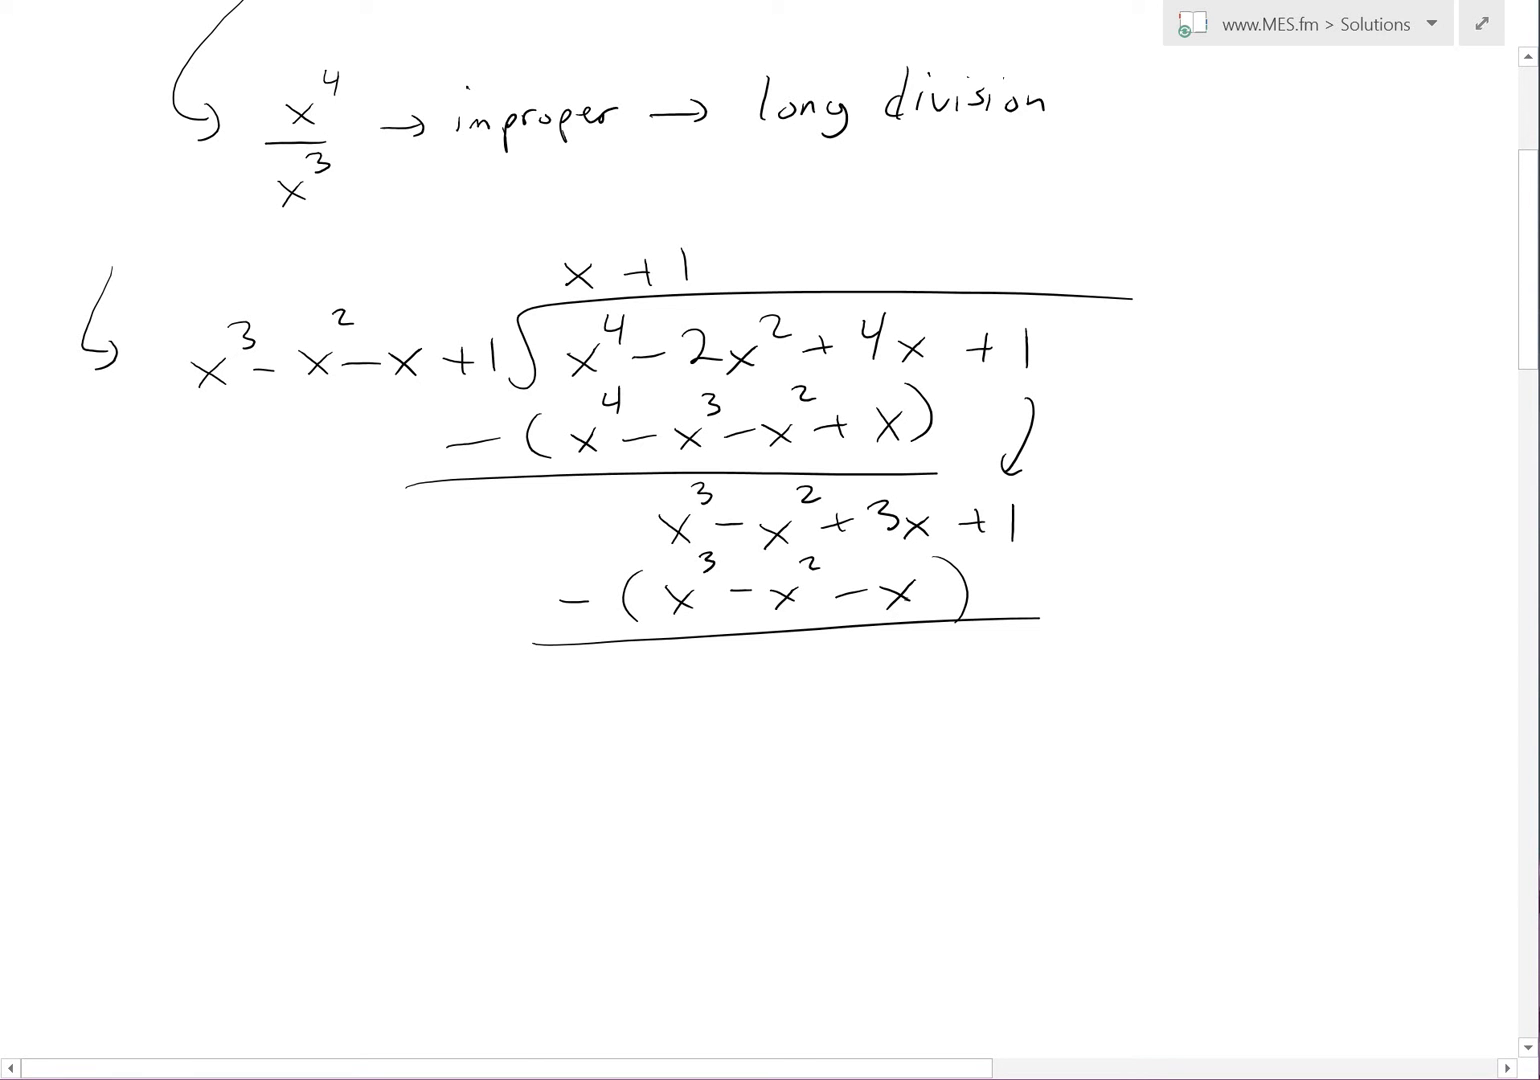
left_click_drag(866, 643, 887, 668)
left_click_drag(877, 650, 880, 685)
mouse_move(900, 665)
left_mouse_down()
mouse_move(923, 686)
mouse_move(899, 692)
left_mouse_up()
mouse_move(962, 580)
left_mouse_down()
mouse_move(1004, 595)
mouse_move(986, 590)
left_mouse_up()
mouse_move(970, 579)
left_mouse_down()
mouse_move(970, 605)
mouse_move(1040, 603)
left_mouse_up()
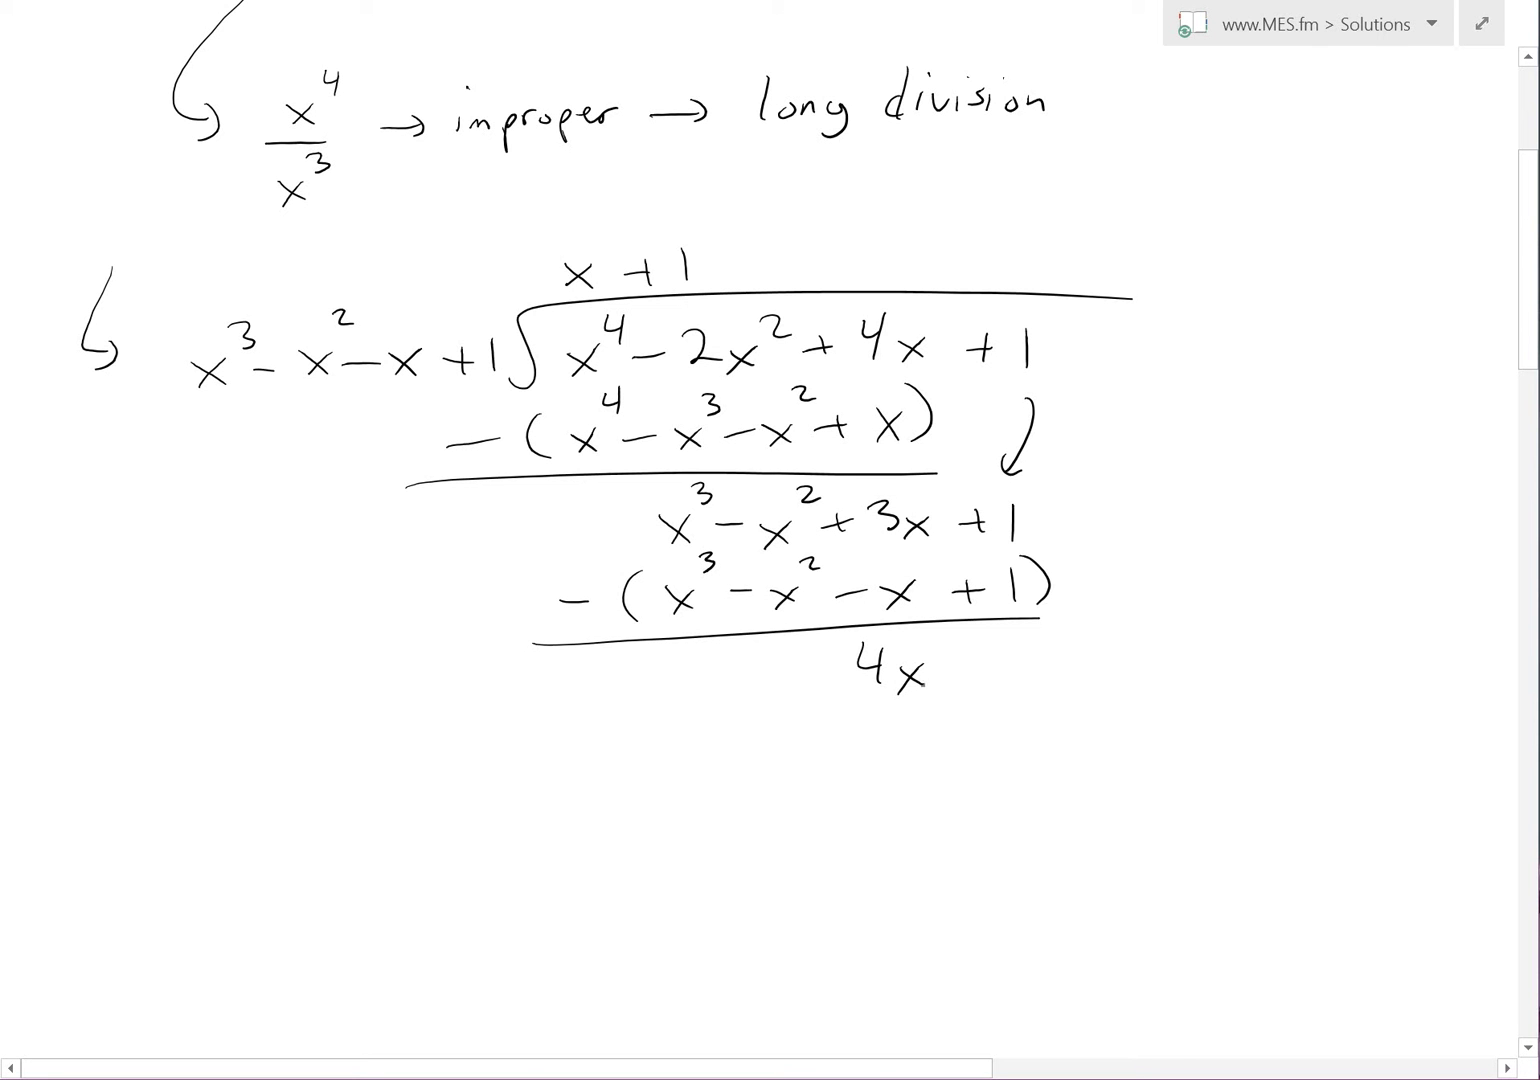
Step: Circle 4x and label it 'Remainder' with an arrow
mouse_move(920, 636)
left_mouse_down()
mouse_move(945, 712)
mouse_move(952, 648)
mouse_move(976, 676)
left_mouse_up()
mouse_move(995, 660)
left_mouse_down()
mouse_move(994, 688)
mouse_move(1116, 680)
left_mouse_up()
mouse_move(1124, 670)
left_mouse_down()
mouse_move(1147, 679)
mouse_move(1168, 662)
mouse_move(1208, 682)
left_mouse_up()
mouse_move(1214, 680)
left_mouse_down()
mouse_move(1223, 664)
mouse_move(1244, 678)
mouse_move(1275, 630)
mouse_move(1305, 665)
mouse_move(1331, 645)
left_mouse_up()
Step: Write the numerator x⁴ − 2x² + 4x + 1 with a fraction bar beneath it
scroll(1331, 645, "down", 3)
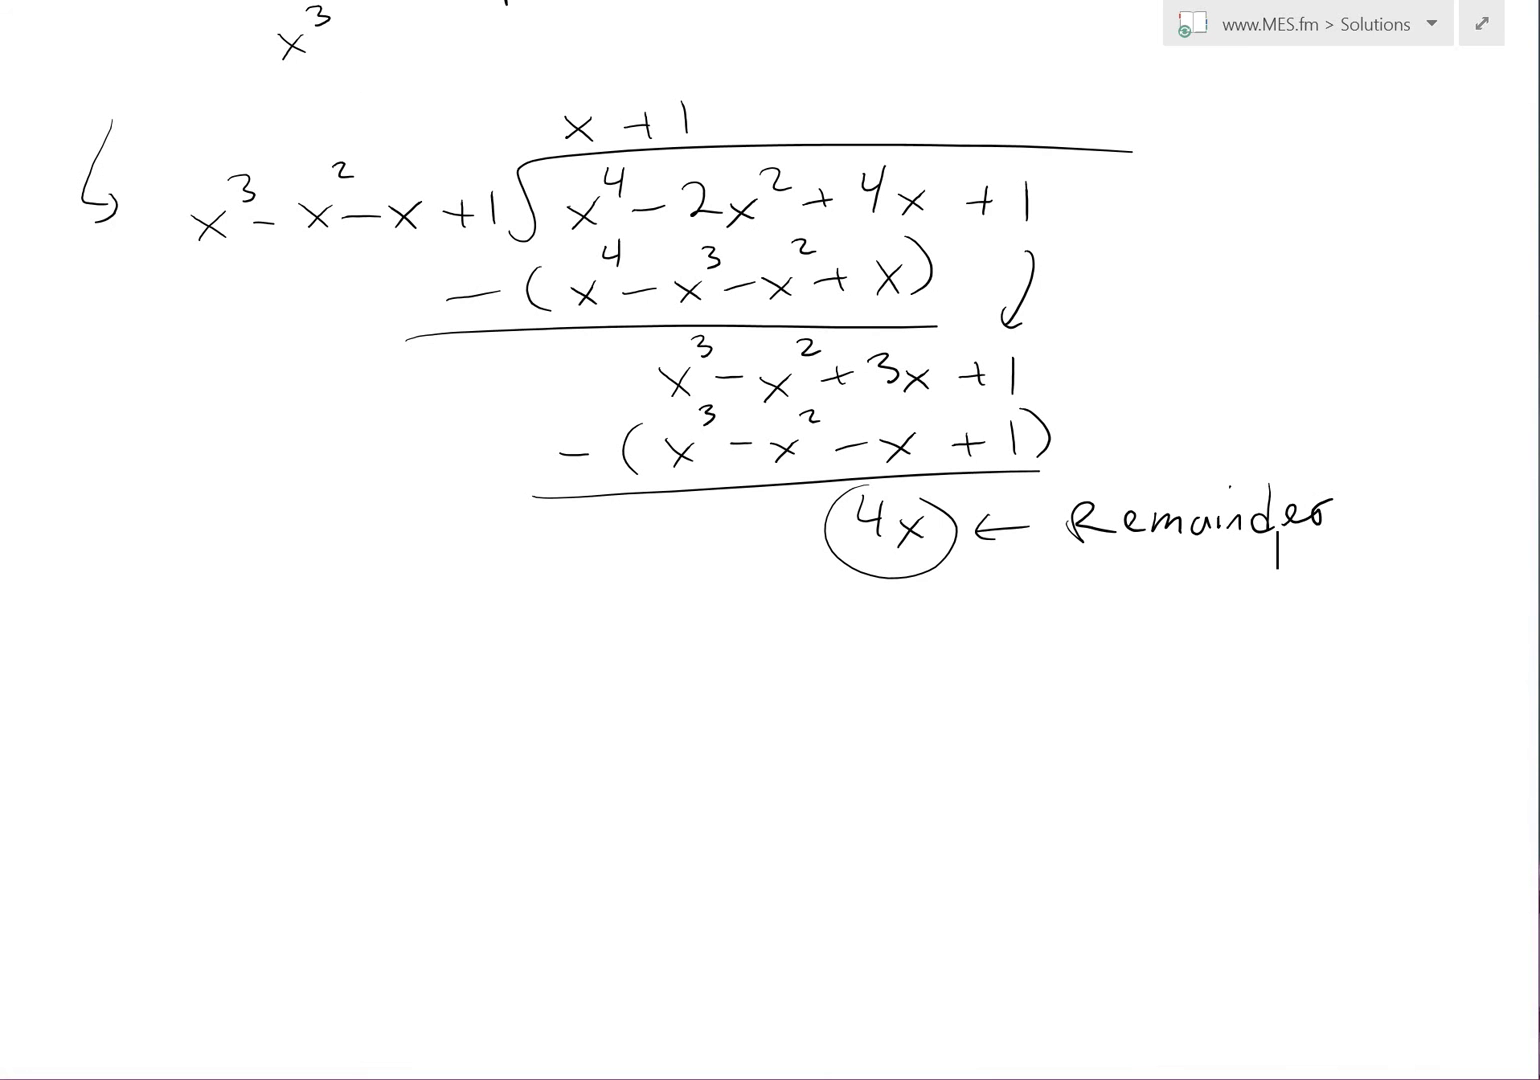
left_click_drag(73, 576, 63, 622)
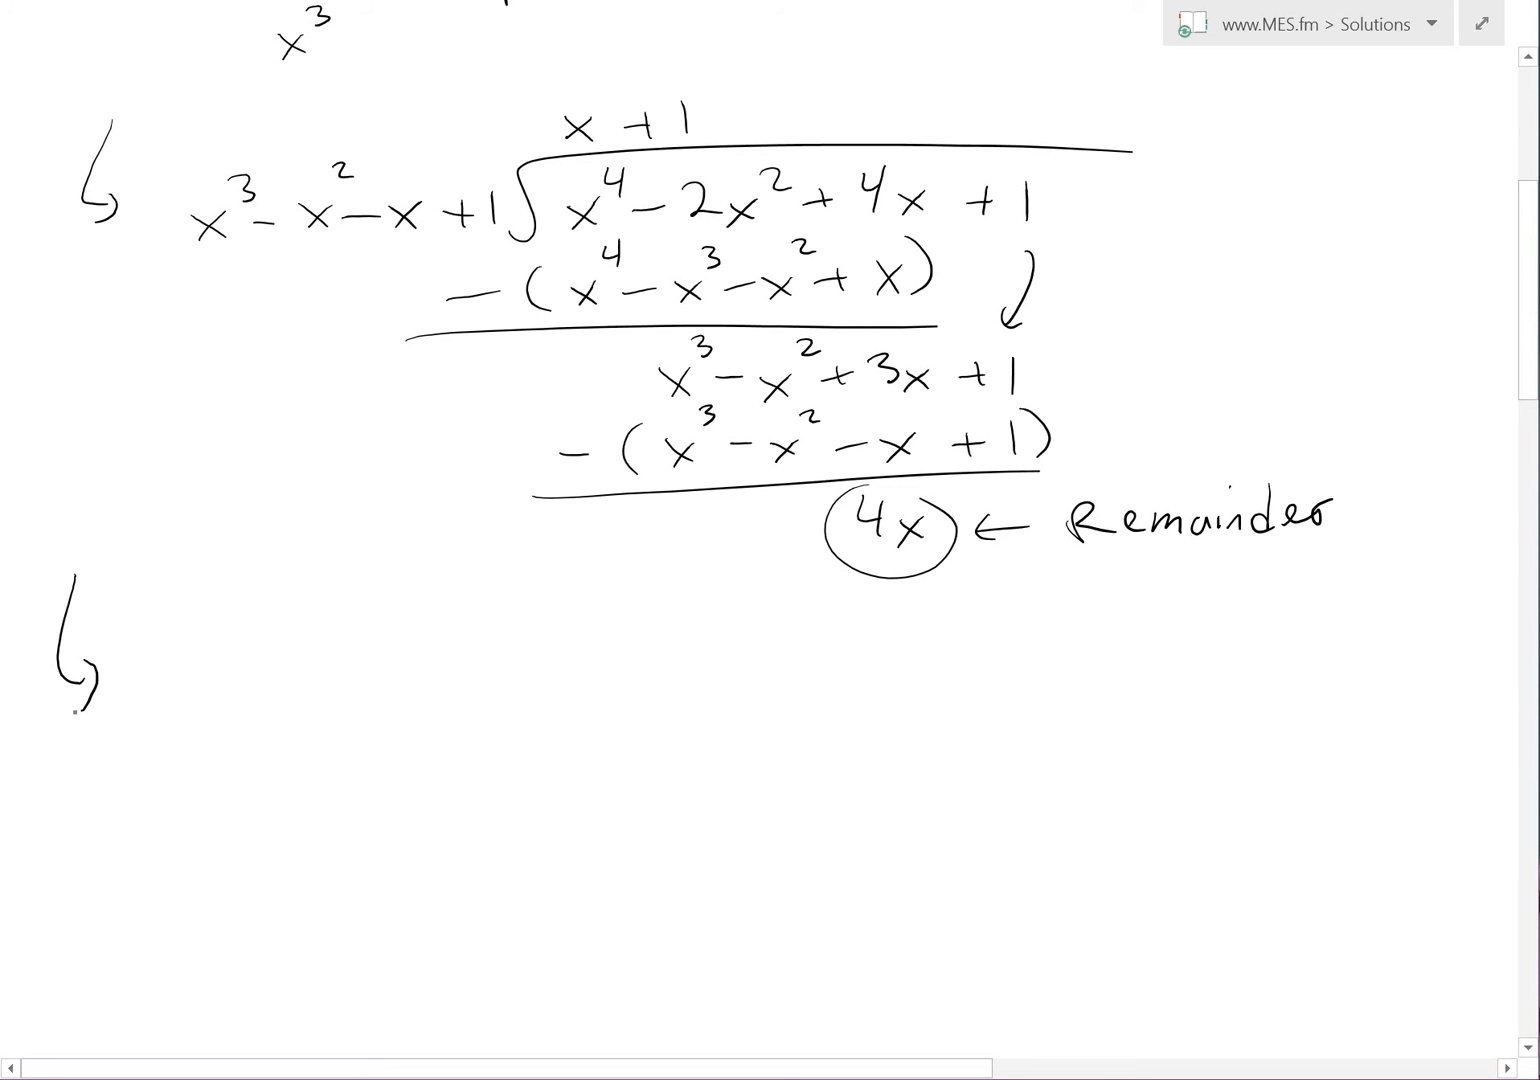
left_click_drag(153, 655, 183, 682)
left_click_drag(184, 653, 160, 683)
left_click_drag(204, 611, 221, 632)
mouse_move(214, 618)
left_mouse_down()
mouse_move(234, 670)
mouse_move(337, 682)
left_mouse_up()
mouse_move(340, 659)
left_mouse_down()
mouse_move(315, 687)
mouse_move(367, 645)
mouse_move(395, 673)
left_mouse_up()
mouse_move(386, 660)
left_mouse_down()
mouse_move(385, 679)
mouse_move(428, 662)
left_mouse_up()
mouse_move(425, 636)
left_mouse_down()
mouse_move(424, 683)
mouse_move(462, 690)
left_mouse_up()
mouse_move(468, 665)
left_mouse_down()
mouse_move(440, 690)
mouse_move(521, 668)
mouse_move(511, 679)
left_mouse_up()
left_click_drag(552, 639, 551, 678)
left_click_drag(140, 708, 626, 692)
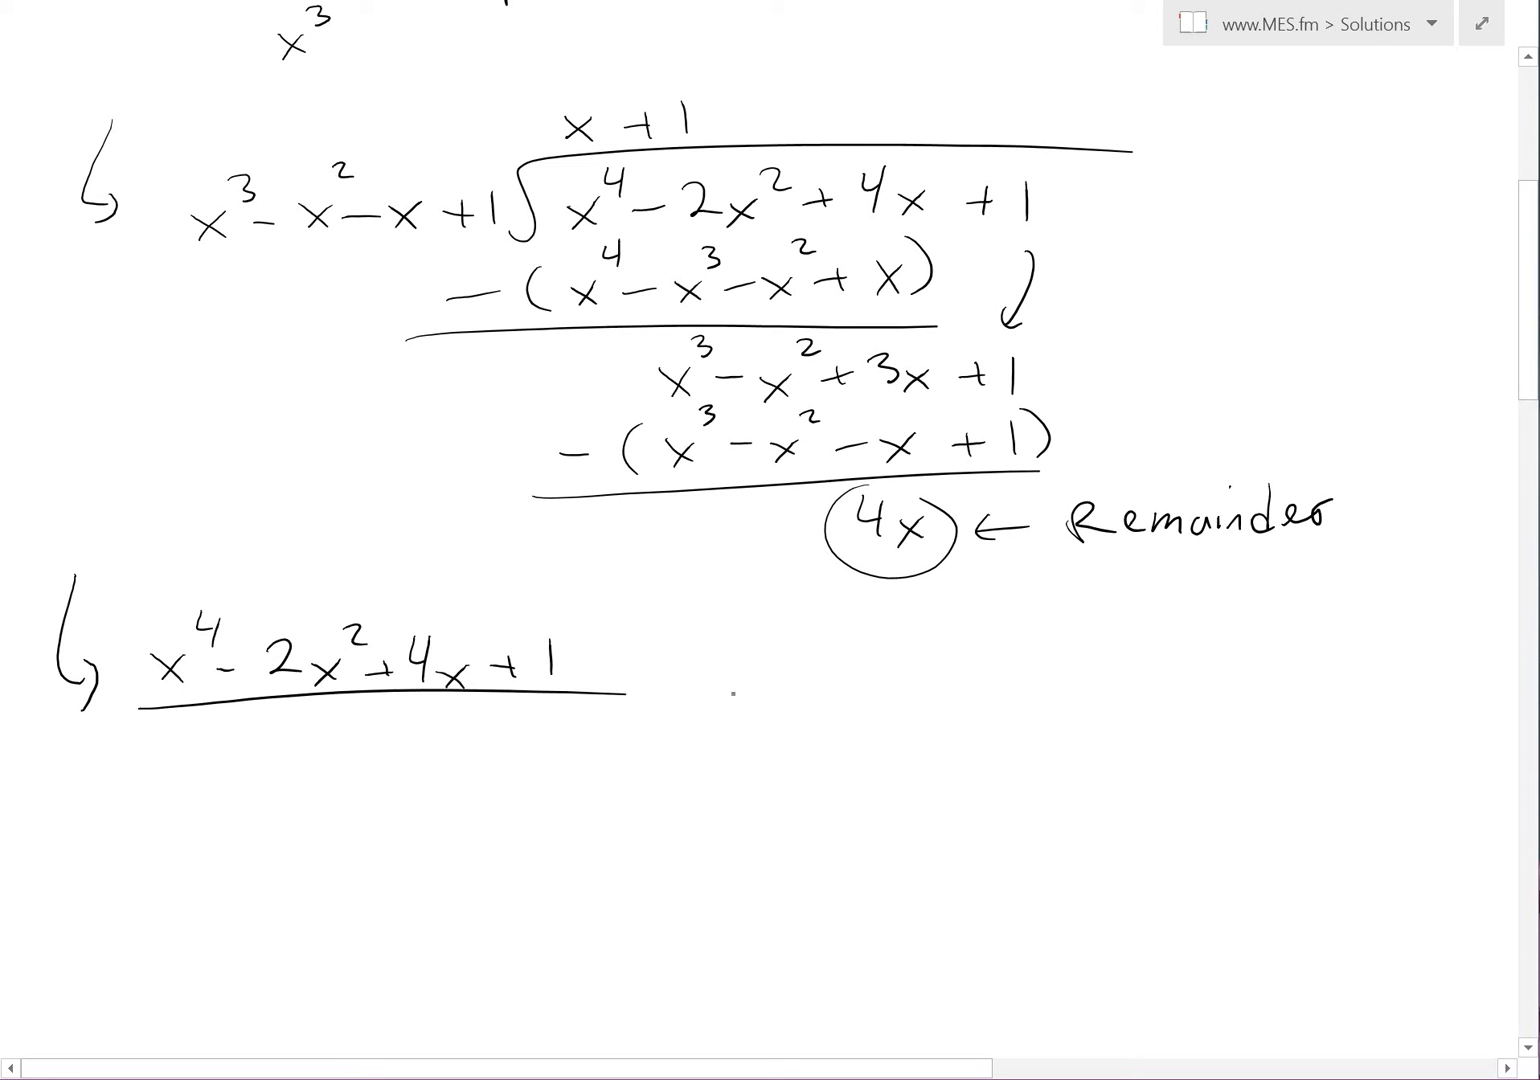
Step: Write the denominator x³ − x² − x + 1 under the fraction bar
left_click_drag(168, 746, 197, 778)
mouse_move(199, 745)
left_mouse_down()
mouse_move(170, 779)
mouse_move(207, 740)
mouse_move(310, 766)
left_mouse_up()
mouse_move(320, 741)
left_mouse_down()
mouse_move(292, 772)
mouse_move(337, 728)
mouse_move(366, 748)
left_mouse_up()
mouse_move(385, 743)
left_mouse_down()
mouse_move(413, 757)
mouse_move(418, 743)
mouse_move(384, 750)
mouse_move(444, 760)
mouse_move(478, 753)
left_mouse_up()
mouse_move(462, 735)
left_mouse_down()
mouse_move(506, 731)
mouse_move(506, 764)
left_mouse_up()
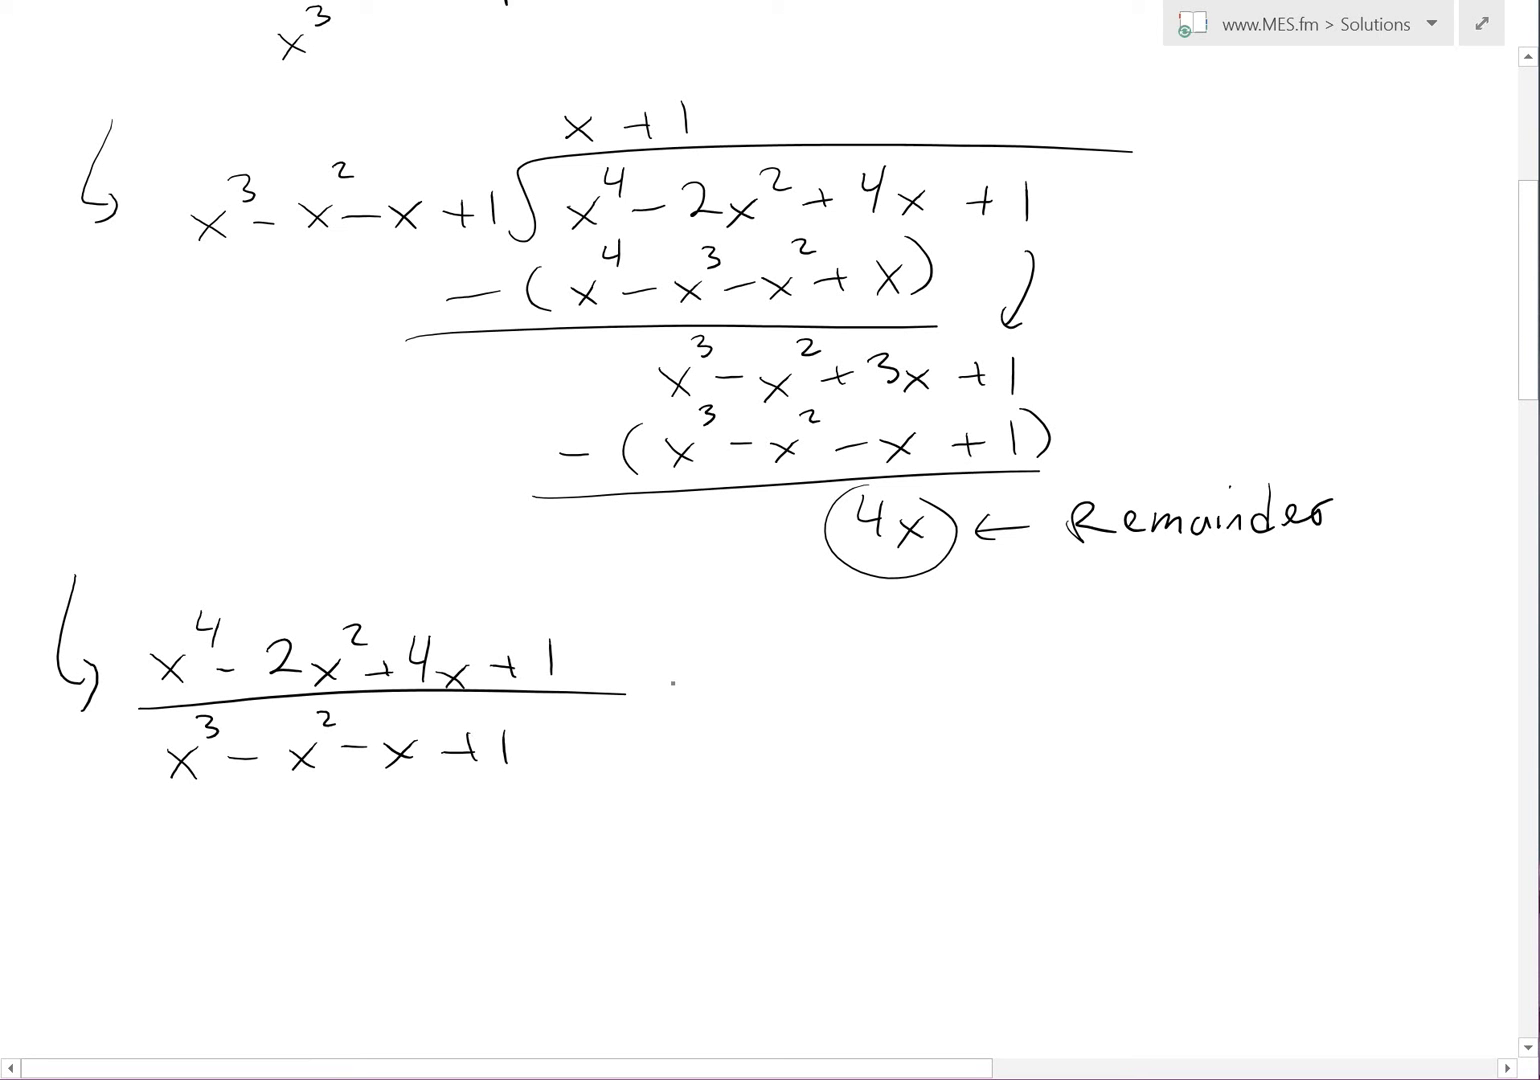
Step: Write '= x + 1 +' after the fraction
left_click_drag(654, 680, 683, 679)
mouse_move(668, 691)
left_mouse_down()
mouse_move(788, 698)
mouse_move(761, 699)
left_mouse_up()
left_click_drag(805, 682, 877, 699)
left_click_drag(949, 687, 981, 689)
left_click_drag(971, 672, 970, 702)
Step: Write the remainder term 4x/(x³ − x² − x + 1)
mouse_move(1094, 641)
left_mouse_down()
mouse_move(1119, 662)
mouse_move(1107, 686)
left_mouse_up()
mouse_move(1140, 667)
left_mouse_down()
mouse_move(1168, 686)
mouse_move(1146, 690)
left_mouse_up()
left_click_drag(1070, 707, 1267, 706)
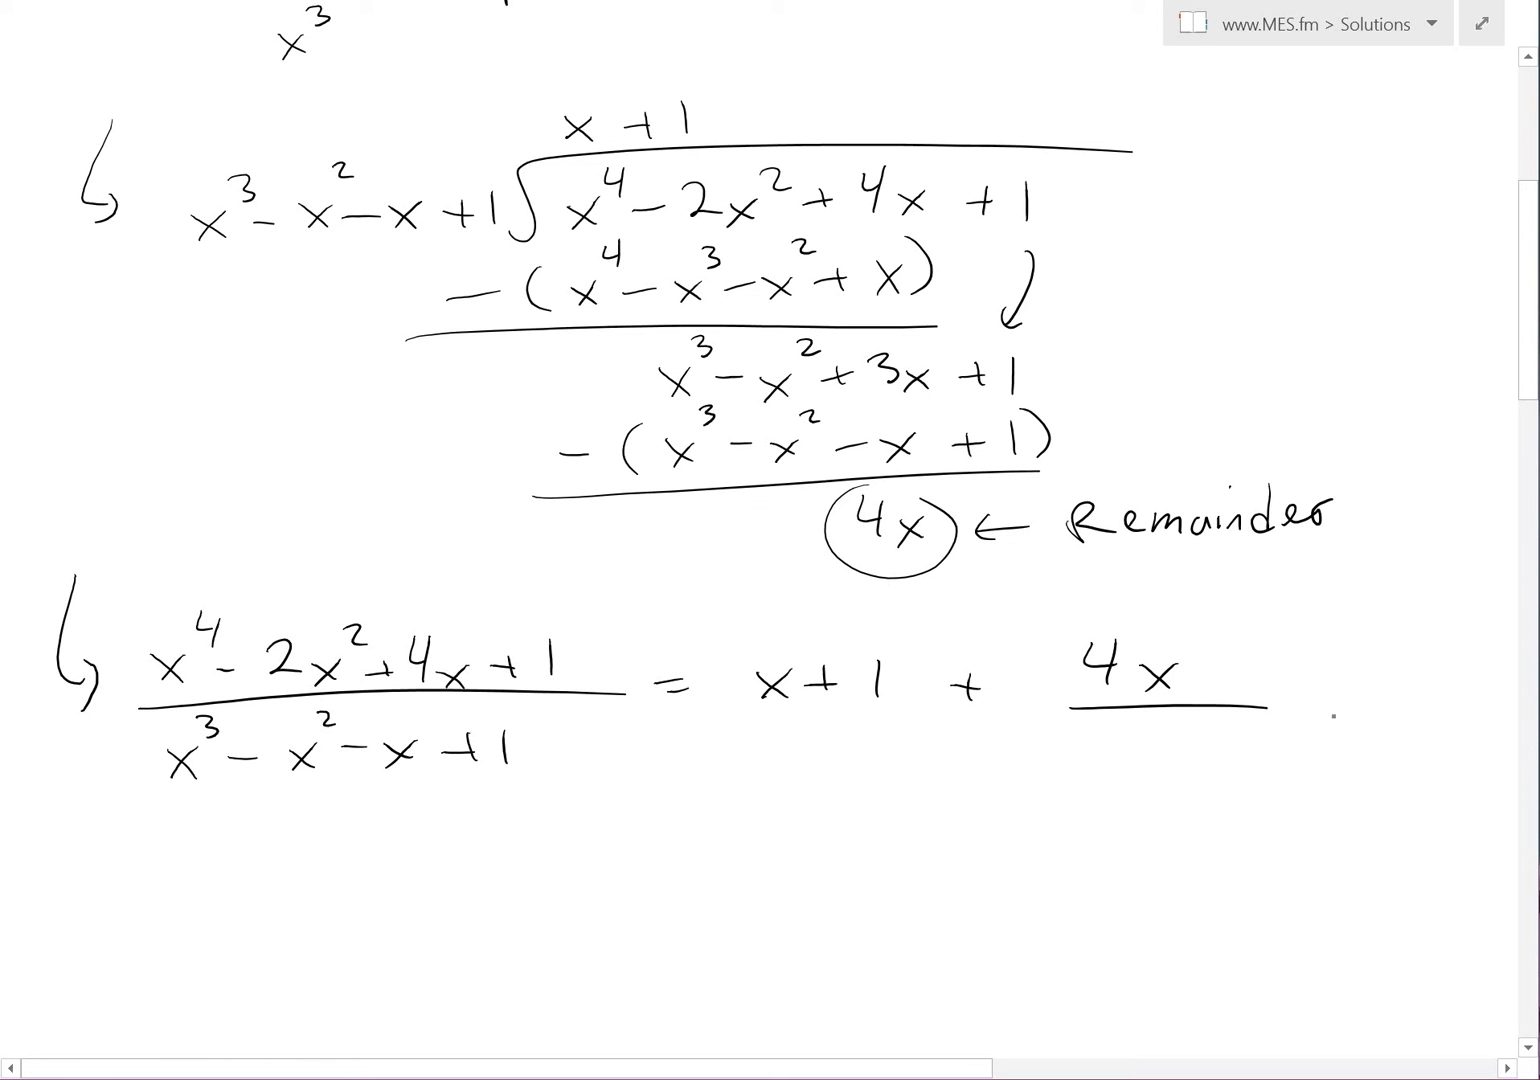
mouse_move(1056, 765)
left_mouse_down()
mouse_move(1084, 790)
mouse_move(1061, 794)
mouse_move(1098, 755)
mouse_move(1177, 790)
left_mouse_up()
mouse_move(1180, 764)
left_mouse_down()
mouse_move(1153, 797)
mouse_move(1207, 749)
mouse_move(1233, 779)
left_mouse_up()
mouse_move(1241, 769)
left_mouse_down()
mouse_move(1265, 790)
mouse_move(1244, 791)
mouse_move(1316, 778)
mouse_move(1304, 789)
left_mouse_up()
left_click_drag(1338, 758, 1338, 808)
scroll(760, 500, "down", 2)
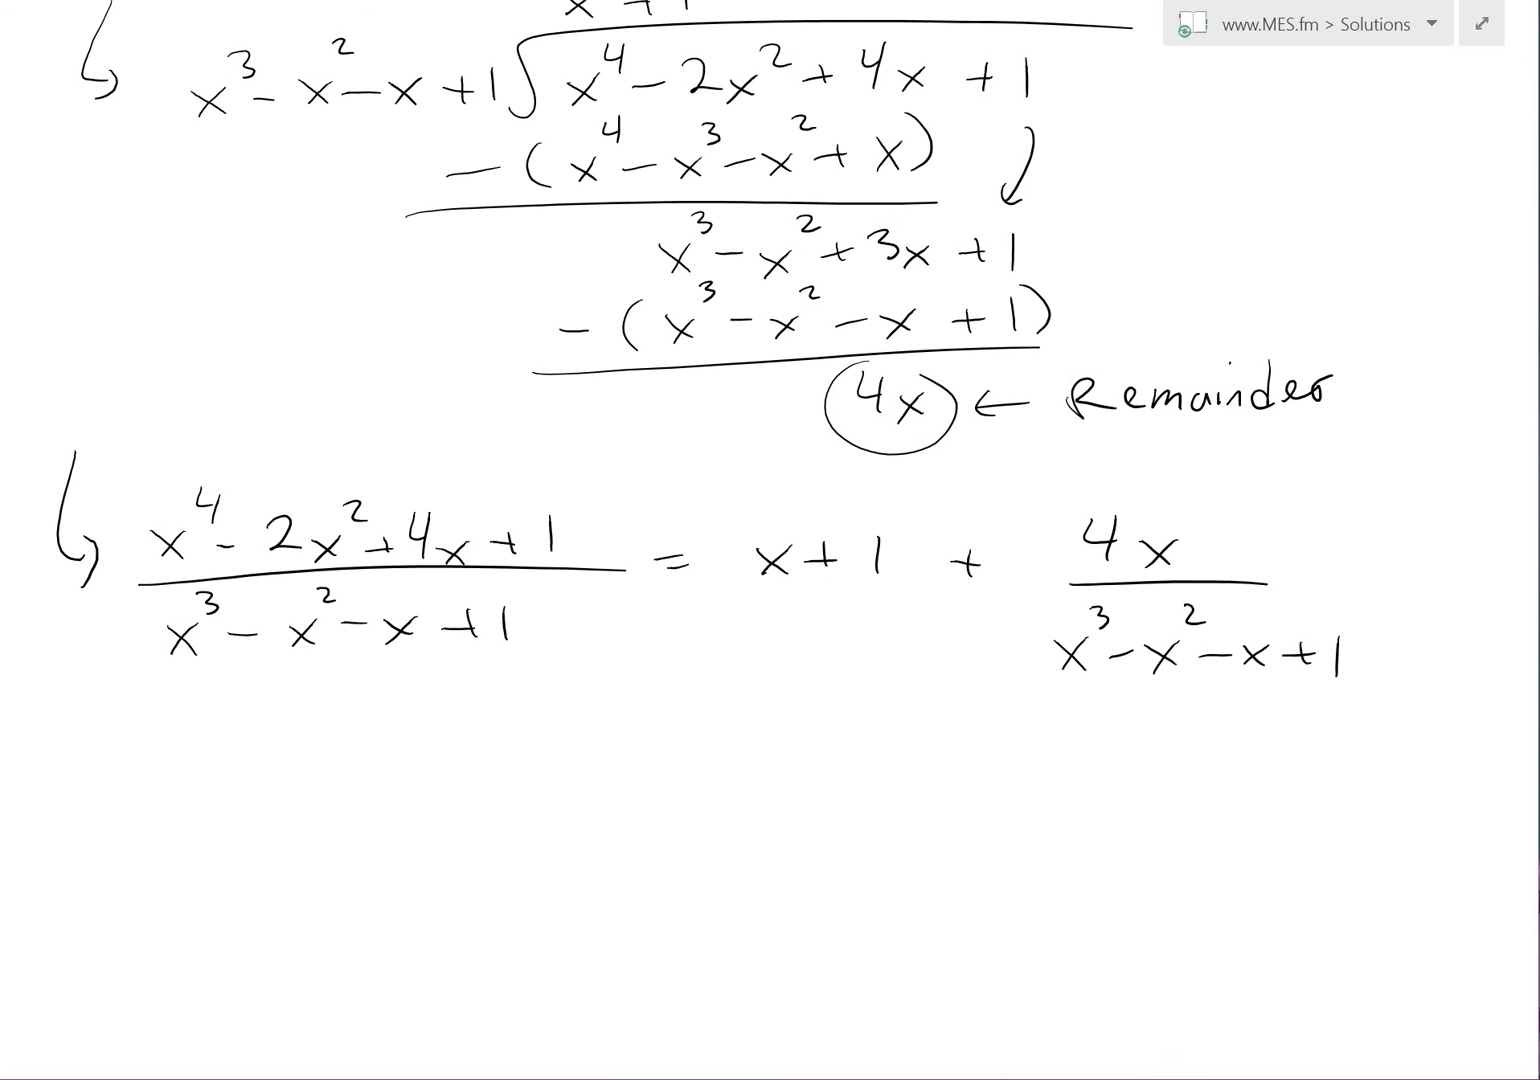
scroll(760, 500, "down", 3)
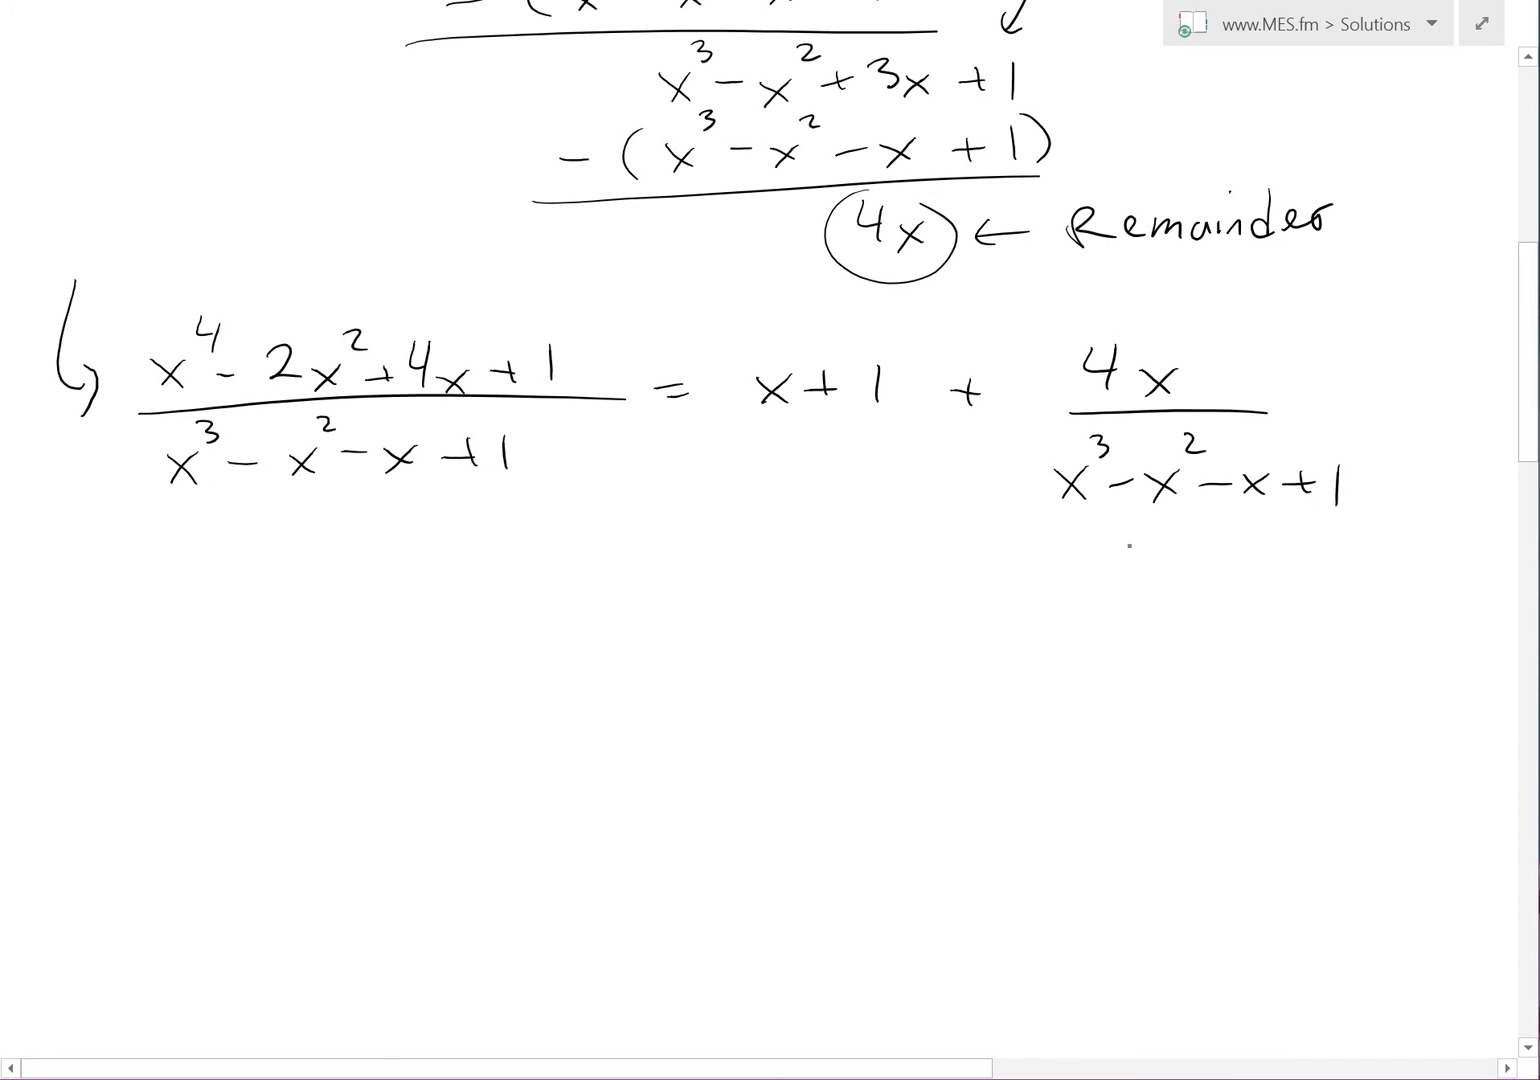
Step: Circle the remainder fraction 4x/(x³−x²−x+1), then arrow down to a new line starting 'Q(x) ='
mouse_move(1238, 352)
left_mouse_down()
mouse_move(1004, 488)
mouse_move(1282, 333)
left_mouse_up()
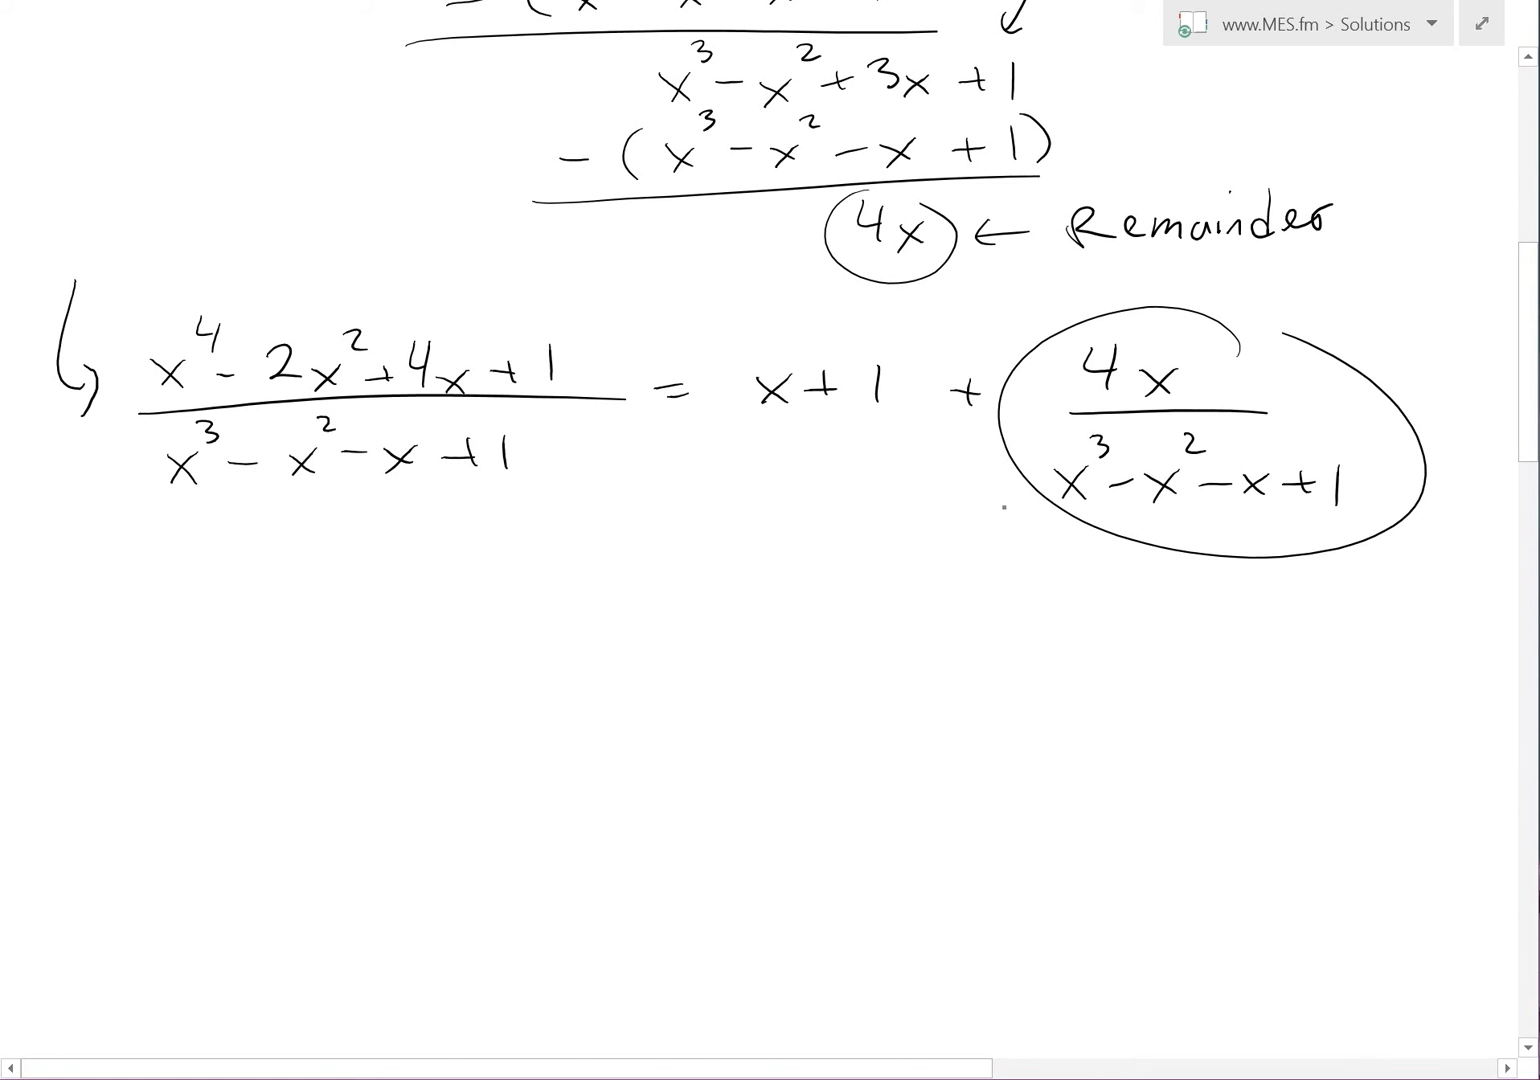
mouse_move(1004, 461)
left_mouse_down()
mouse_move(501, 523)
mouse_move(140, 604)
mouse_move(152, 656)
left_mouse_up()
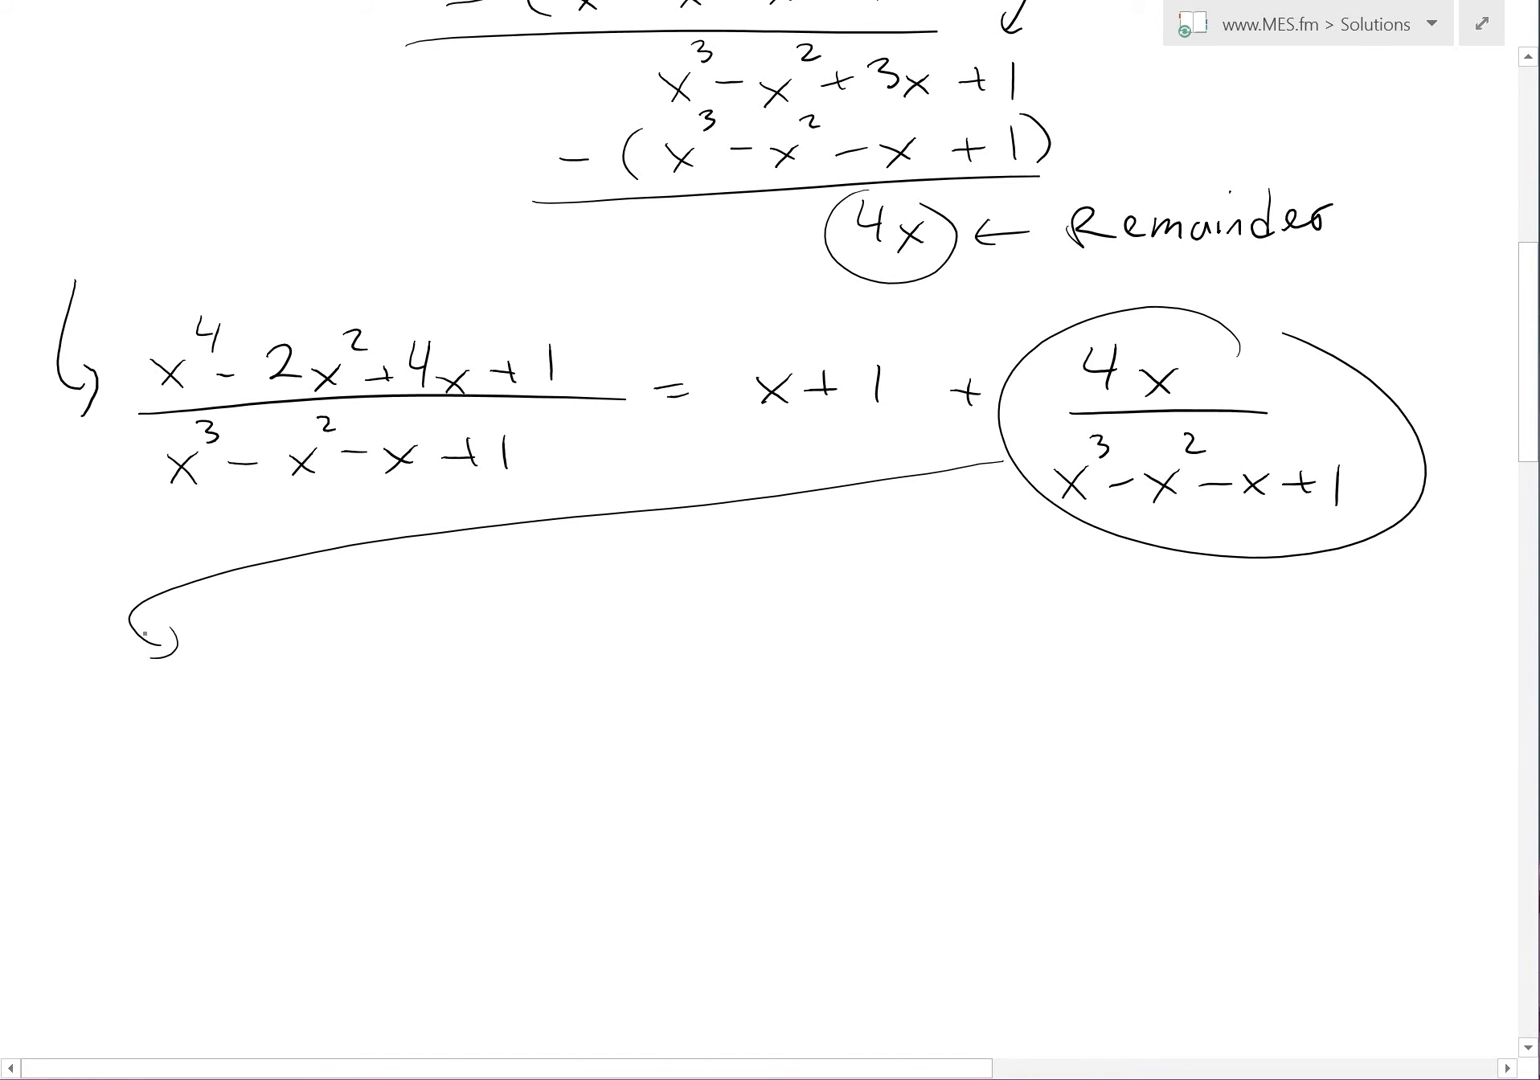
mouse_move(239, 630)
left_mouse_down()
mouse_move(255, 669)
mouse_move(293, 671)
left_mouse_up()
left_click_drag(299, 648, 330, 661)
left_click_drag(330, 639, 310, 670)
mouse_move(334, 620)
left_mouse_down()
mouse_move(348, 645)
mouse_move(336, 666)
left_mouse_up()
mouse_move(369, 630)
left_mouse_down()
mouse_move(455, 663)
mouse_move(425, 666)
left_mouse_up()
Step: Complete the definition Q(x) = x³ − x² − x + 1
mouse_move(461, 596)
left_mouse_down()
mouse_move(478, 604)
mouse_move(468, 620)
mouse_move(562, 662)
left_mouse_up()
left_click_drag(562, 640, 535, 663)
left_click_drag(563, 600, 627, 653)
left_click_drag(639, 641, 662, 663)
mouse_move(670, 641)
left_mouse_down()
mouse_move(641, 663)
mouse_move(723, 654)
left_mouse_up()
mouse_move(710, 634)
left_mouse_down()
mouse_move(708, 667)
mouse_move(743, 676)
left_mouse_up()
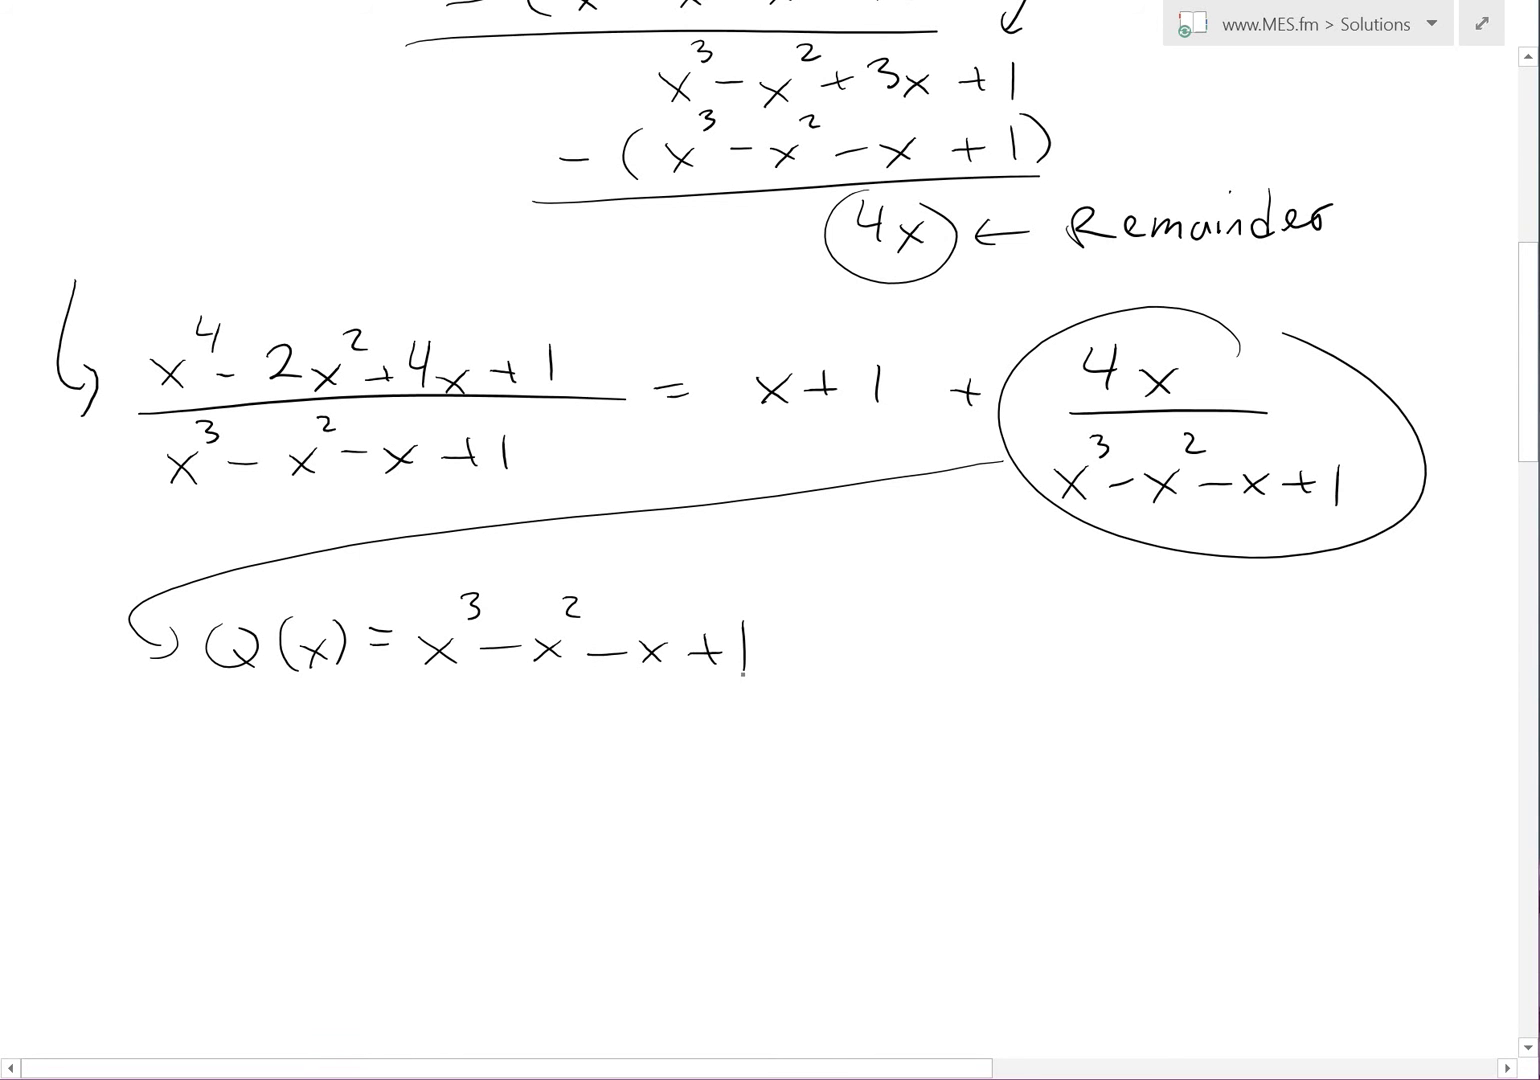
Step: Test x = 1 by writing the substitution Q(1) and showing it equals 0
scroll(904, 602, "down", 2)
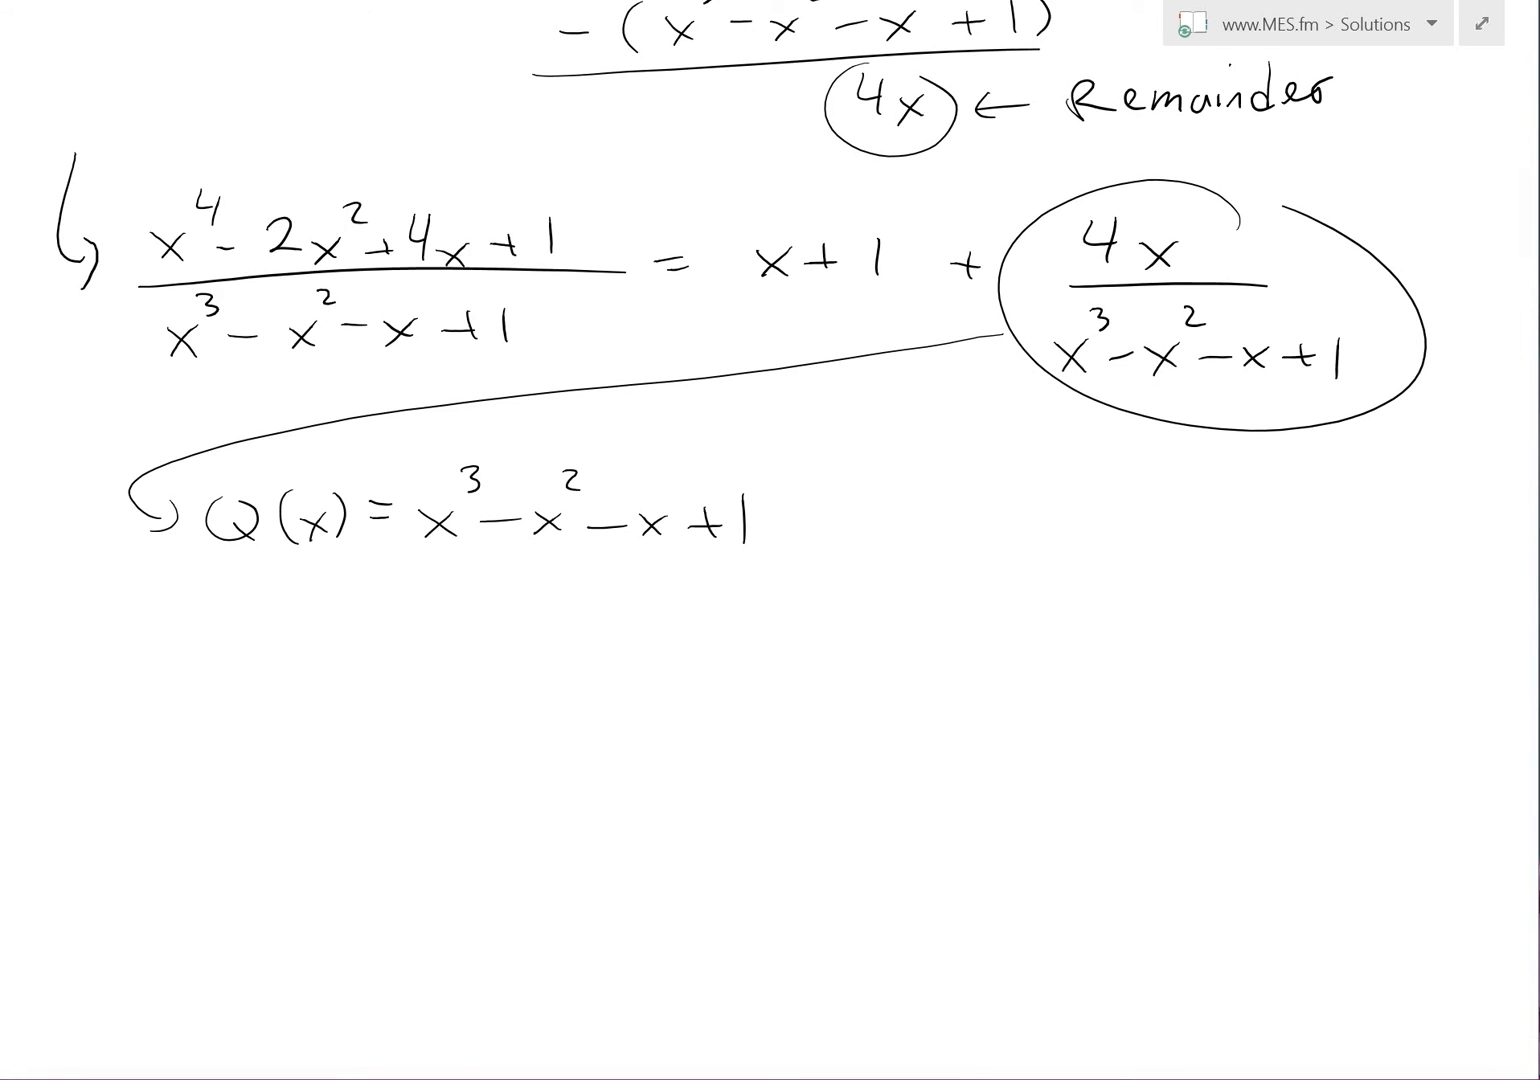
mouse_move(226, 577)
left_mouse_down()
mouse_move(236, 624)
mouse_move(249, 621)
left_mouse_up()
left_click_drag(284, 598, 286, 629)
mouse_move(286, 615)
left_mouse_down()
mouse_move(306, 632)
mouse_move(345, 626)
left_mouse_up()
mouse_move(362, 598)
left_mouse_down()
mouse_move(381, 633)
mouse_move(445, 596)
left_mouse_up()
mouse_move(427, 612)
left_mouse_down()
mouse_move(490, 620)
mouse_move(531, 602)
mouse_move(568, 622)
mouse_move(613, 603)
mouse_move(666, 629)
left_mouse_up()
mouse_move(664, 607)
left_mouse_down()
mouse_move(640, 630)
mouse_move(727, 612)
left_mouse_up()
mouse_move(717, 596)
left_mouse_down()
mouse_move(716, 632)
mouse_move(752, 640)
mouse_move(645, 612)
mouse_move(623, 642)
left_mouse_up()
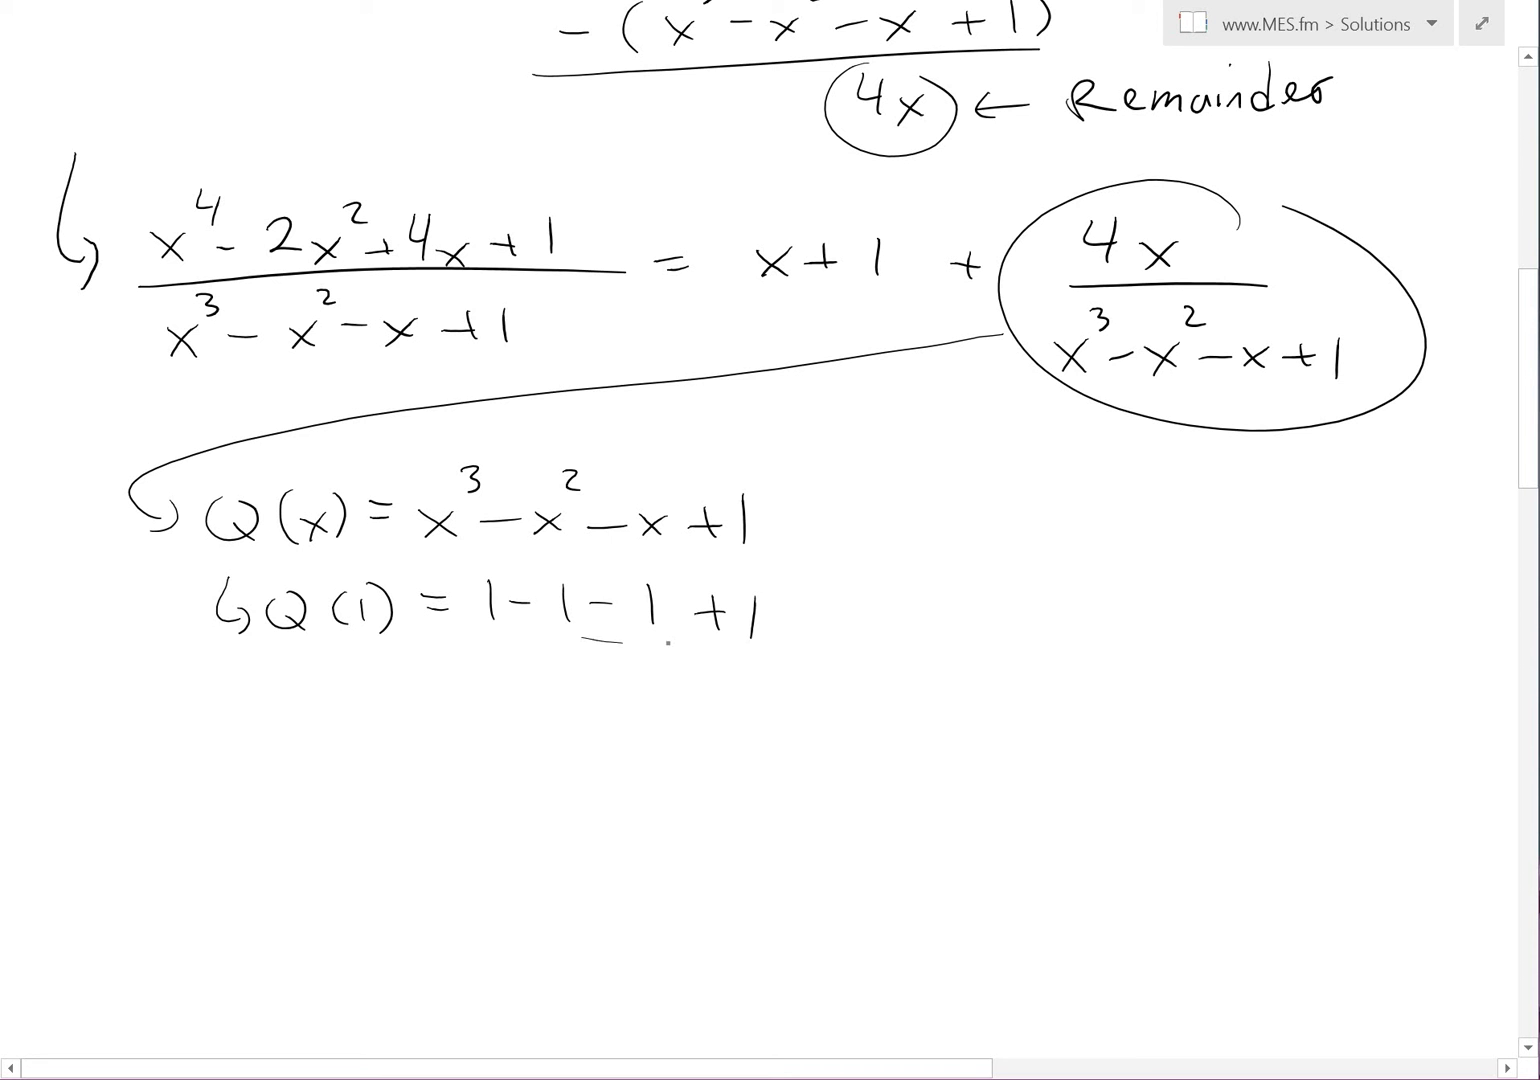
left_click_drag(790, 608, 825, 617)
left_click_drag(880, 596, 878, 598)
Step: Note 'x = 1 → factor' on the next line
left_click_drag(320, 656, 368, 700)
mouse_move(385, 688)
left_mouse_down()
mouse_move(410, 705)
mouse_move(392, 706)
left_mouse_up()
left_click_drag(422, 684, 450, 694)
mouse_move(475, 672)
left_mouse_down()
mouse_move(476, 697)
mouse_move(567, 690)
left_mouse_up()
left_click_drag(561, 677, 566, 704)
left_click_drag(651, 673, 618, 716)
left_click_drag(622, 700, 681, 700)
left_click_drag(697, 666, 694, 711)
left_click_drag(683, 693, 722, 695)
left_click_drag(738, 700, 758, 693)
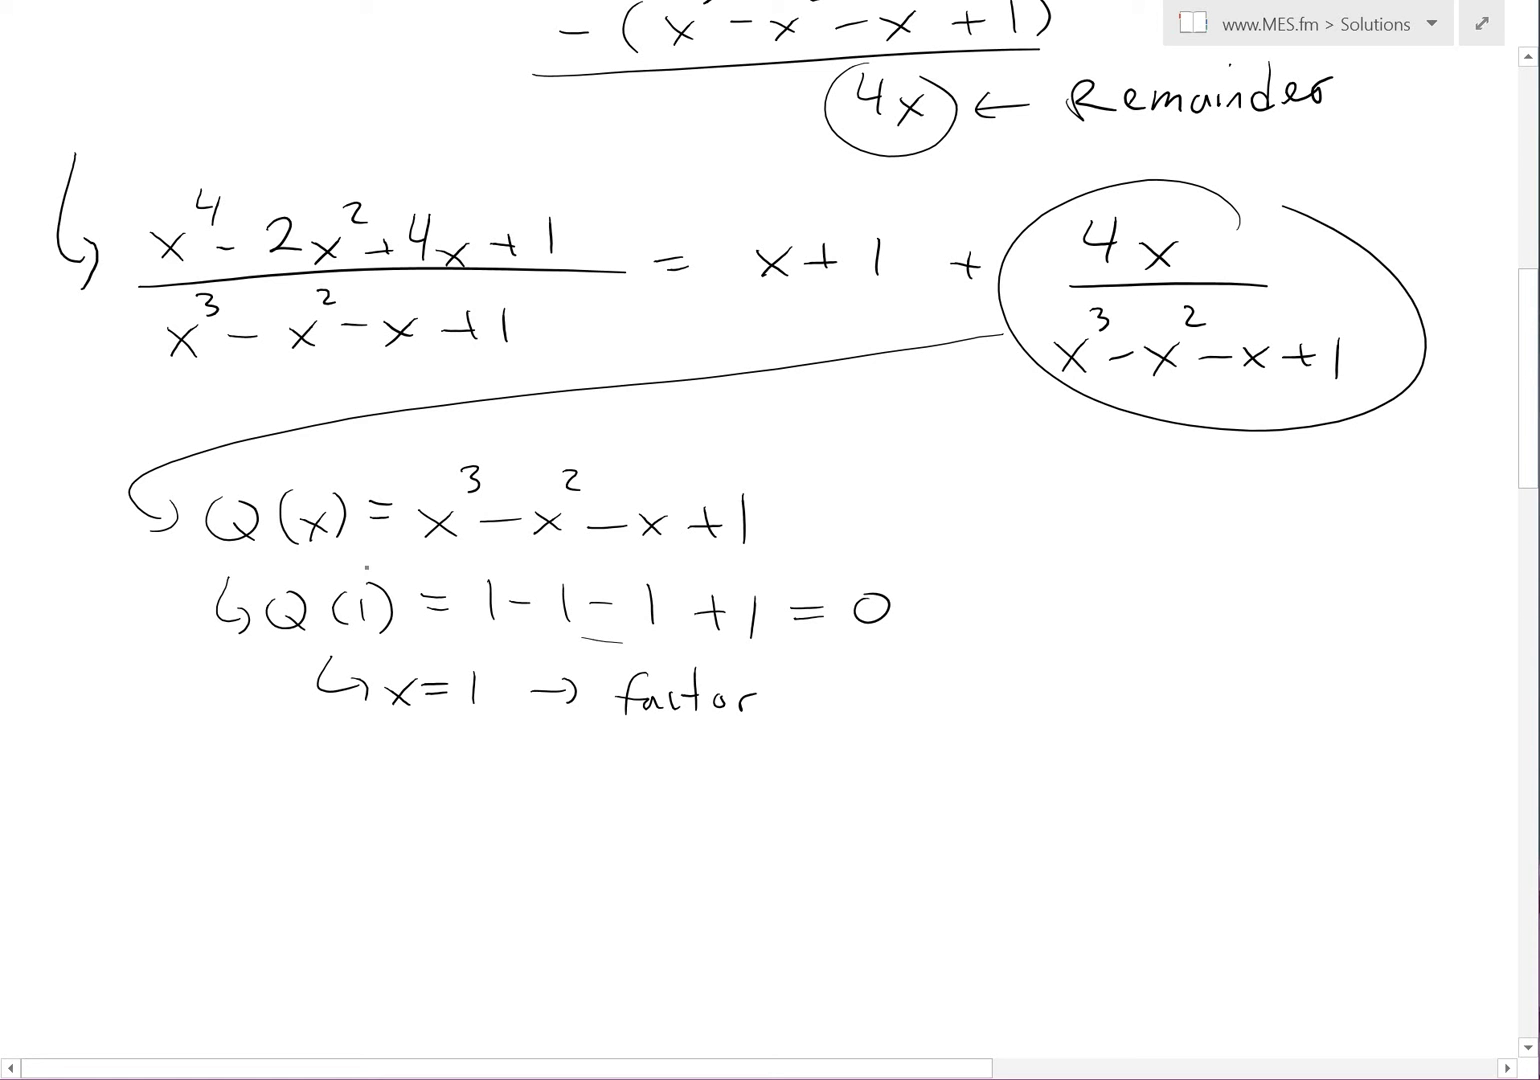
Step: Start a new line writing x³ − x² − x + 1, correcting the exponent to 3
mouse_move(113, 722)
left_mouse_down()
mouse_move(86, 806)
mouse_move(130, 836)
mouse_move(234, 840)
mouse_move(245, 855)
left_mouse_up()
left_click_drag(246, 830, 222, 856)
mouse_move(255, 786)
left_mouse_down()
mouse_move(270, 797)
mouse_move(259, 811)
mouse_move(296, 837)
left_mouse_up()
mouse_move(312, 827)
left_mouse_down()
mouse_move(348, 853)
mouse_move(322, 861)
left_mouse_up()
left_click_drag(350, 793, 380, 806)
left_click_drag(374, 839, 456, 838)
mouse_move(456, 815)
left_mouse_down()
mouse_move(430, 840)
mouse_move(509, 843)
left_mouse_up()
mouse_move(536, 812)
left_mouse_down()
mouse_move(538, 844)
mouse_move(566, 858)
mouse_move(576, 826)
mouse_move(601, 822)
left_mouse_up()
Step: Write '= (x − 1)' after the cubic, undoing an accidental ink mark
scroll(598, 839, "down", 1)
left_click_drag(585, 834, 604, 832)
mouse_move(680, 788)
left_mouse_down()
mouse_move(659, 835)
mouse_move(678, 851)
left_mouse_up()
mouse_move(697, 817)
left_mouse_down()
mouse_move(733, 840)
mouse_move(704, 845)
mouse_move(787, 822)
left_mouse_up()
left_click_drag(795, 799, 806, 858)
scroll(770, 540, "down", 3)
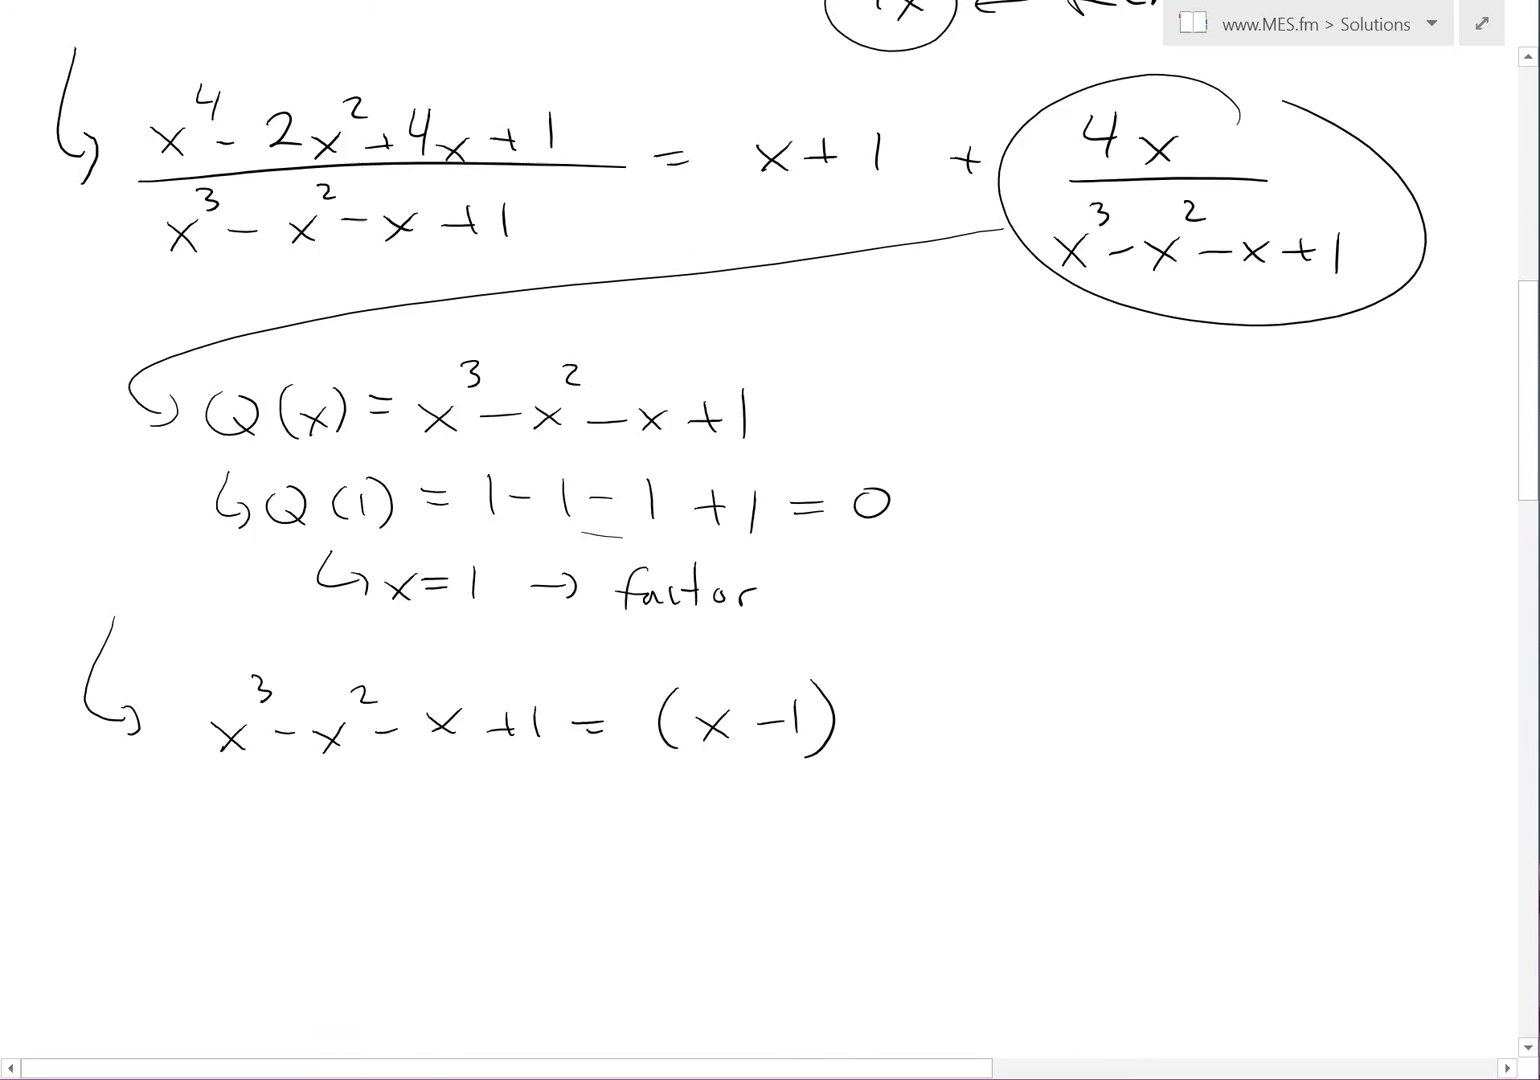
left_click_drag(801, 652, 801, 693)
key("ctrl+z")
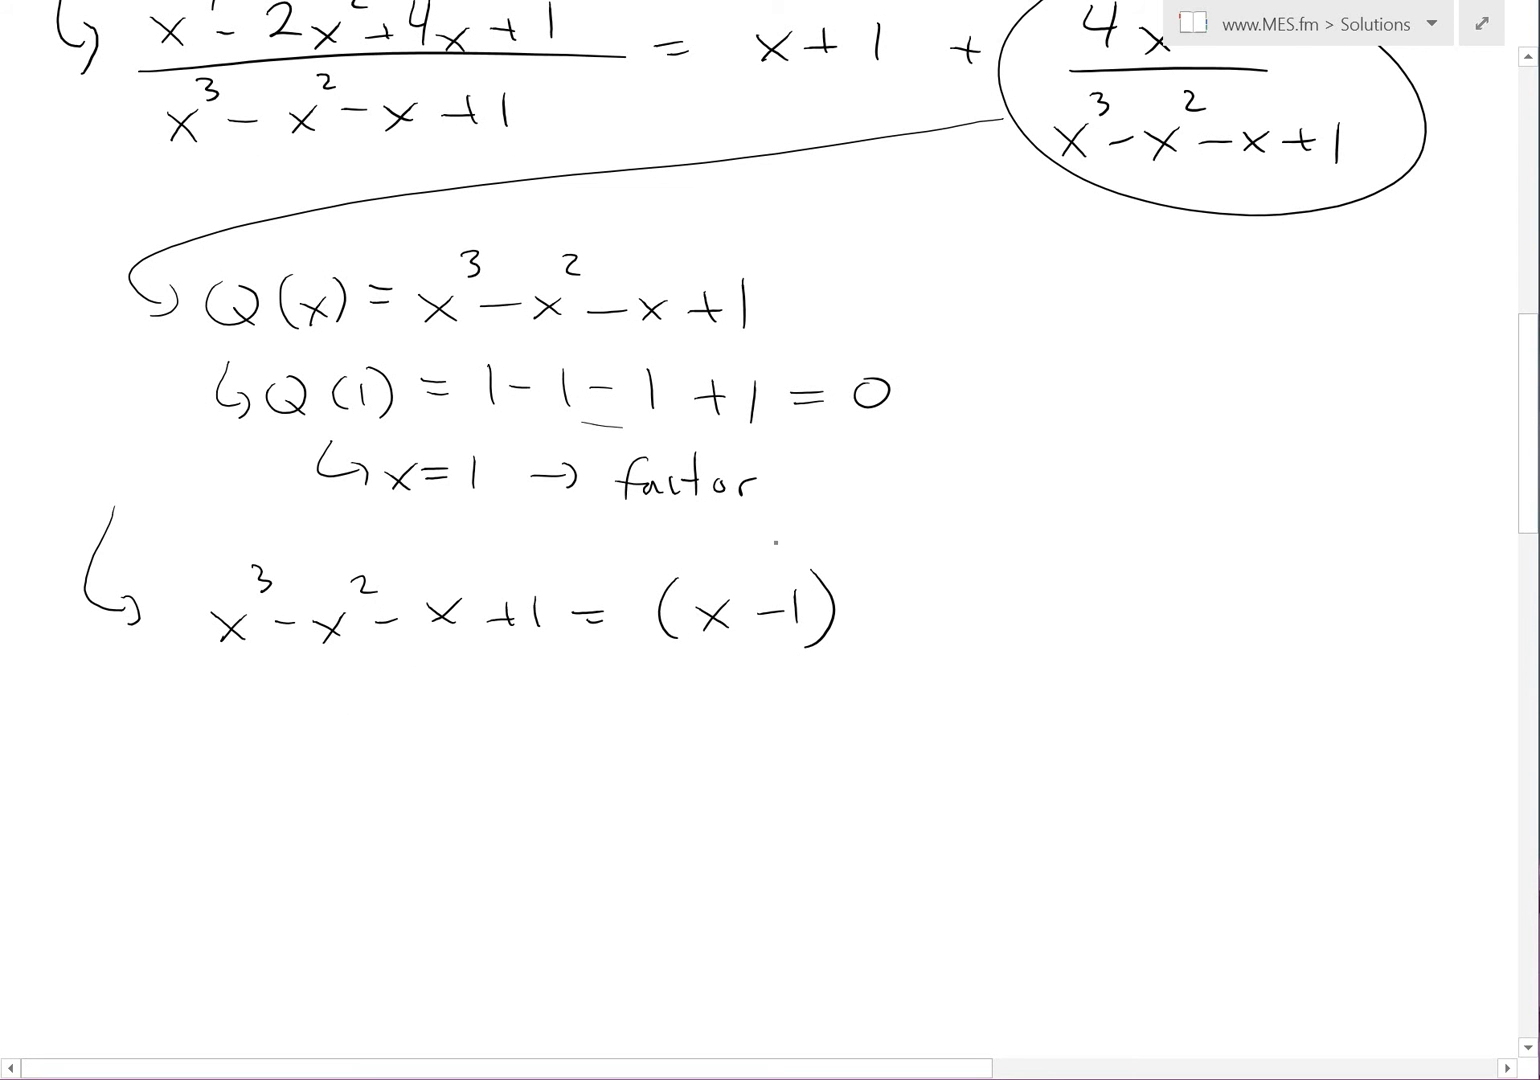
Step: Add the second factor (x² − 1), with arrows checking the x², −x and +1 terms
mouse_move(876, 567)
left_mouse_down()
mouse_move(855, 620)
mouse_move(871, 637)
left_mouse_up()
left_click_drag(1046, 570, 1038, 648)
mouse_move(877, 596)
left_mouse_down()
mouse_move(905, 624)
mouse_move(875, 625)
mouse_move(933, 566)
left_mouse_up()
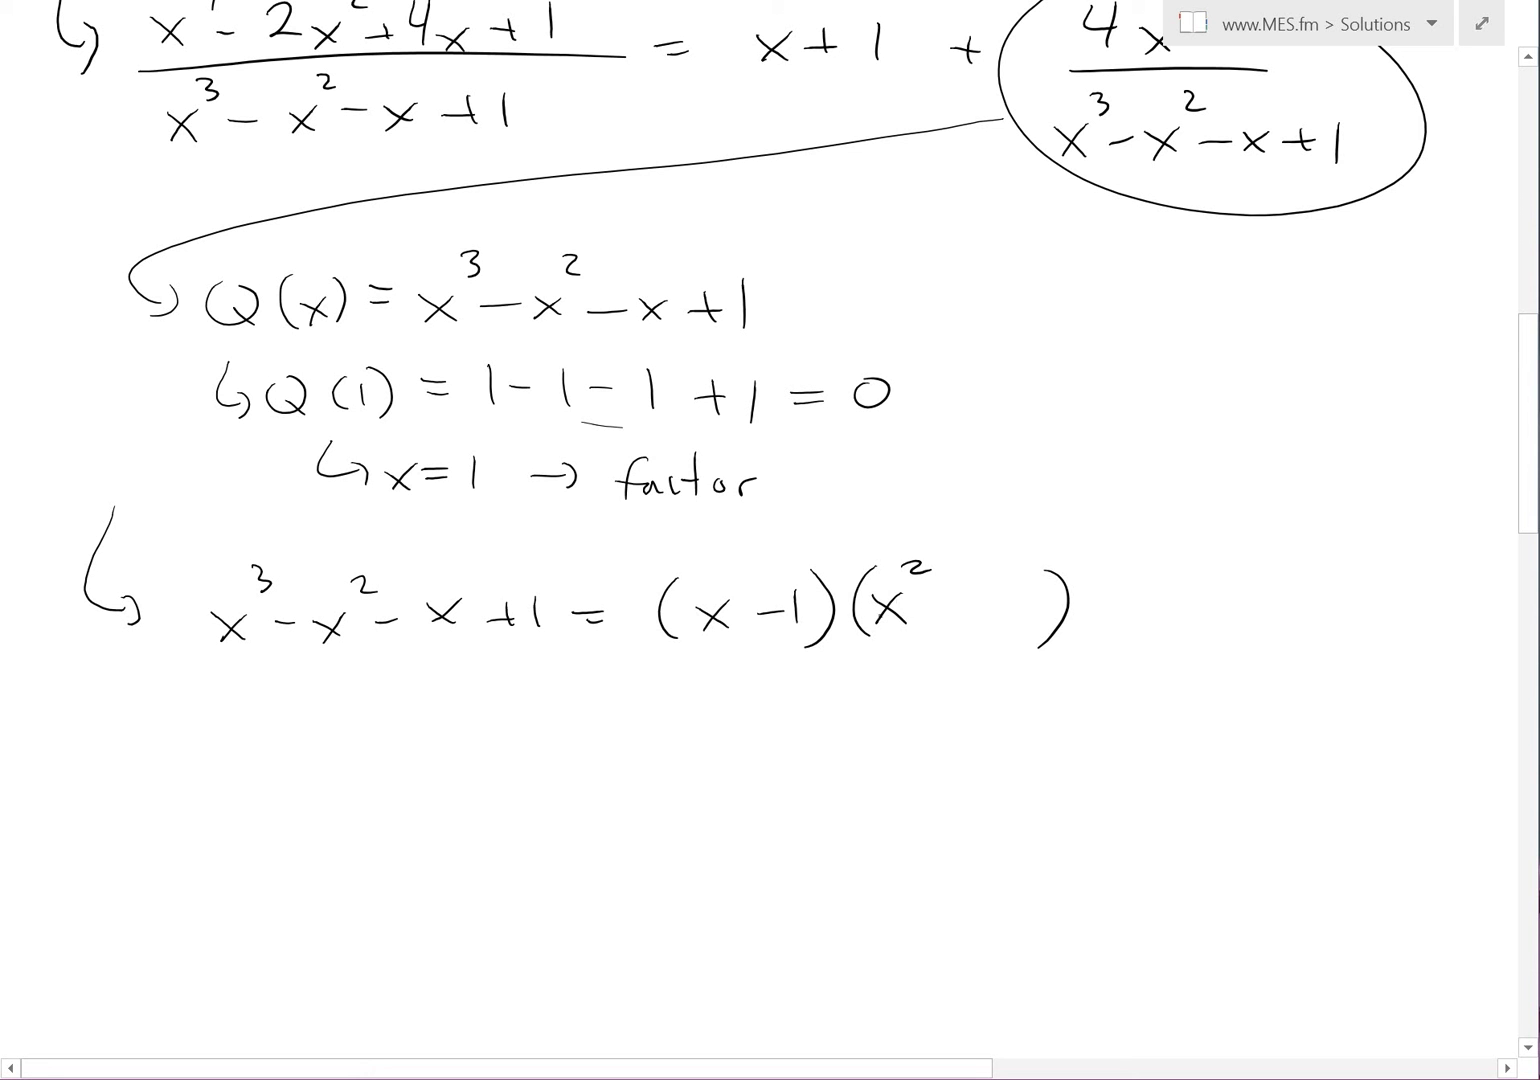
left_click_drag(889, 636, 794, 672)
left_click_drag(520, 673, 535, 642)
left_click_drag(527, 651, 541, 653)
left_click_drag(932, 611, 971, 605)
left_click_drag(1010, 588, 1006, 637)
left_click_drag(412, 648, 464, 644)
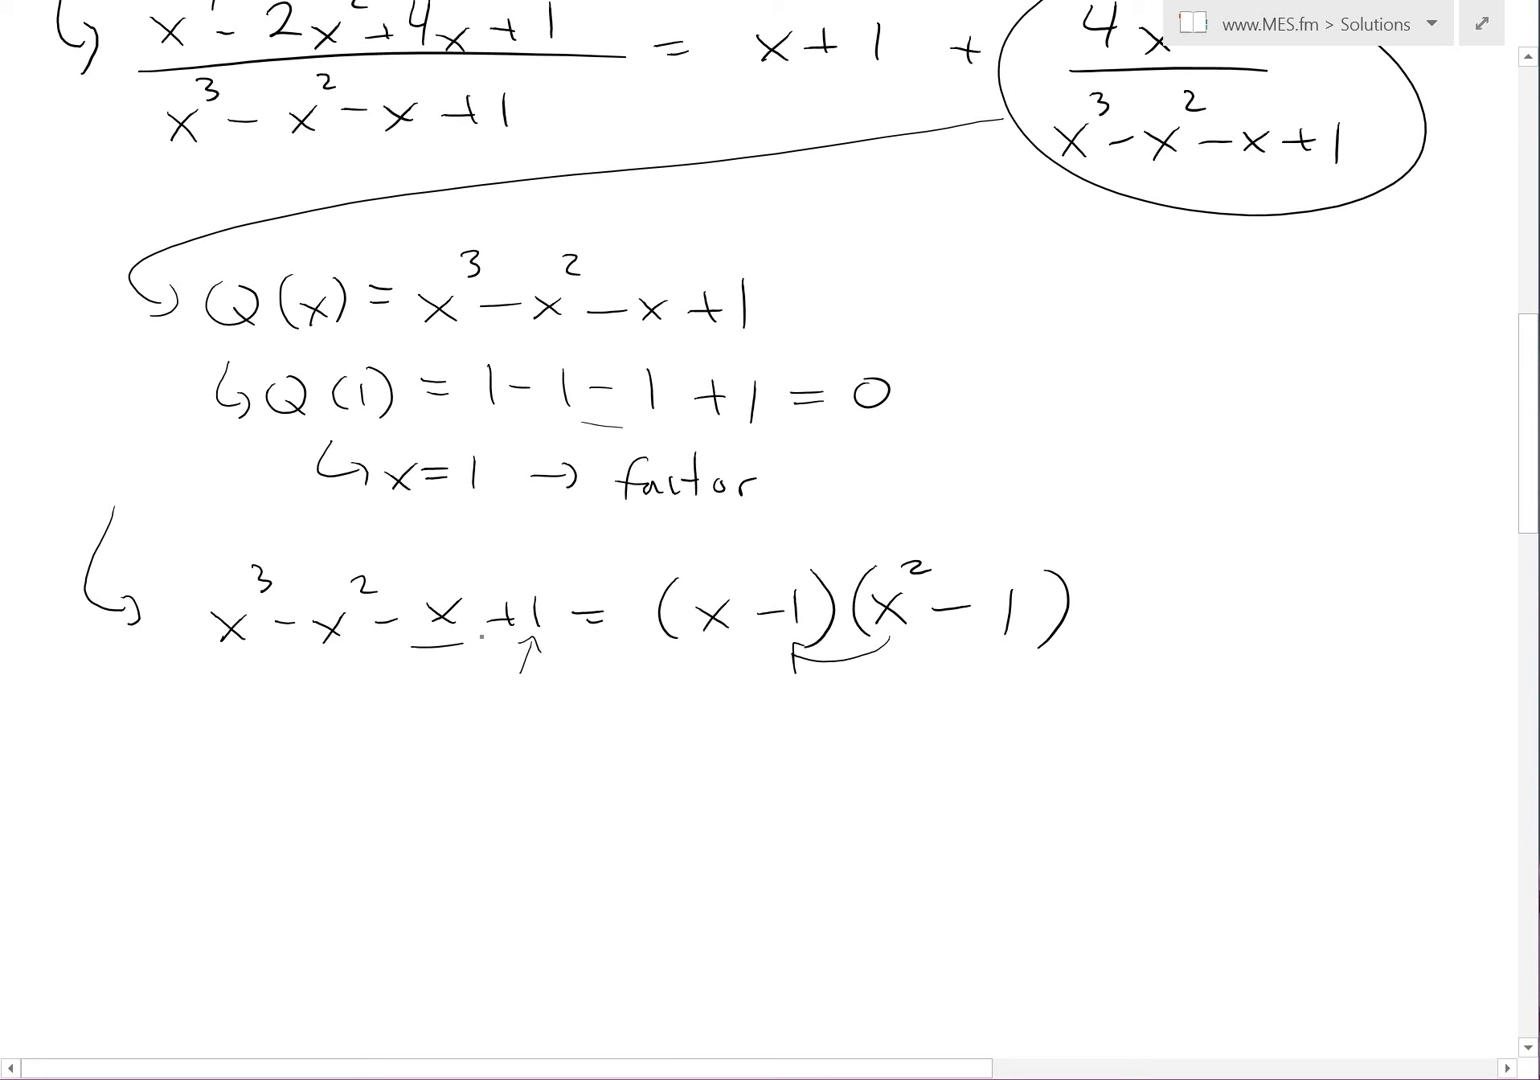
mouse_move(717, 652)
left_mouse_down()
mouse_move(1000, 640)
mouse_move(991, 664)
left_mouse_up()
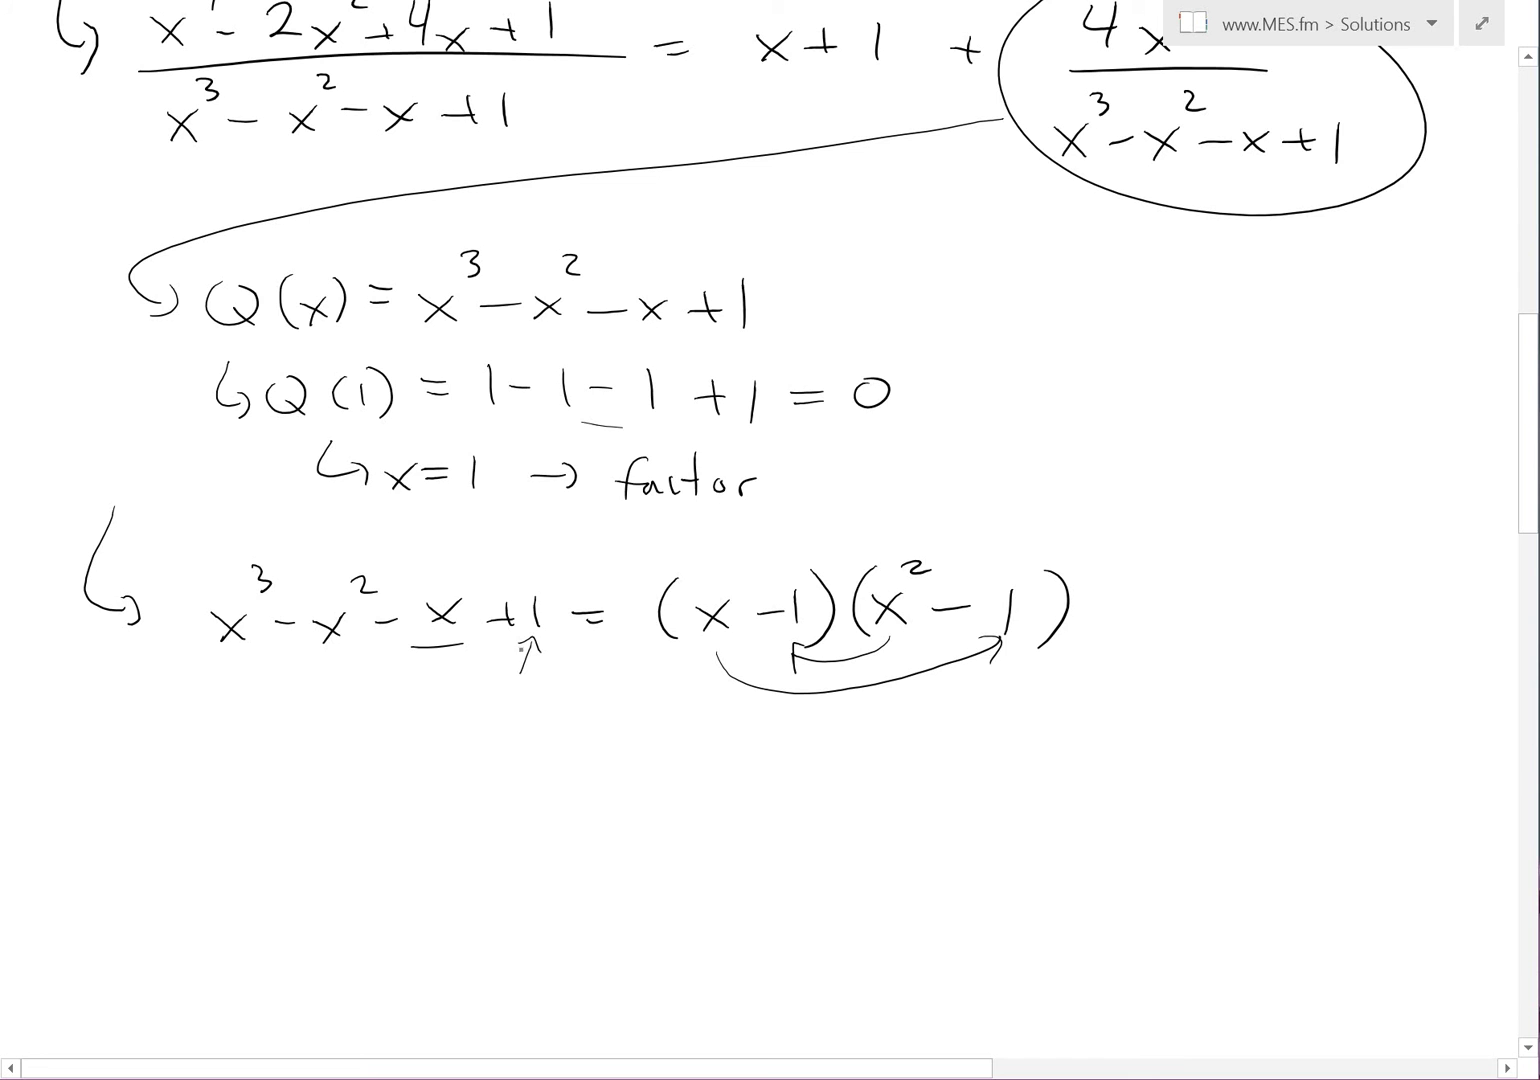
scroll(517, 657, "down", 2)
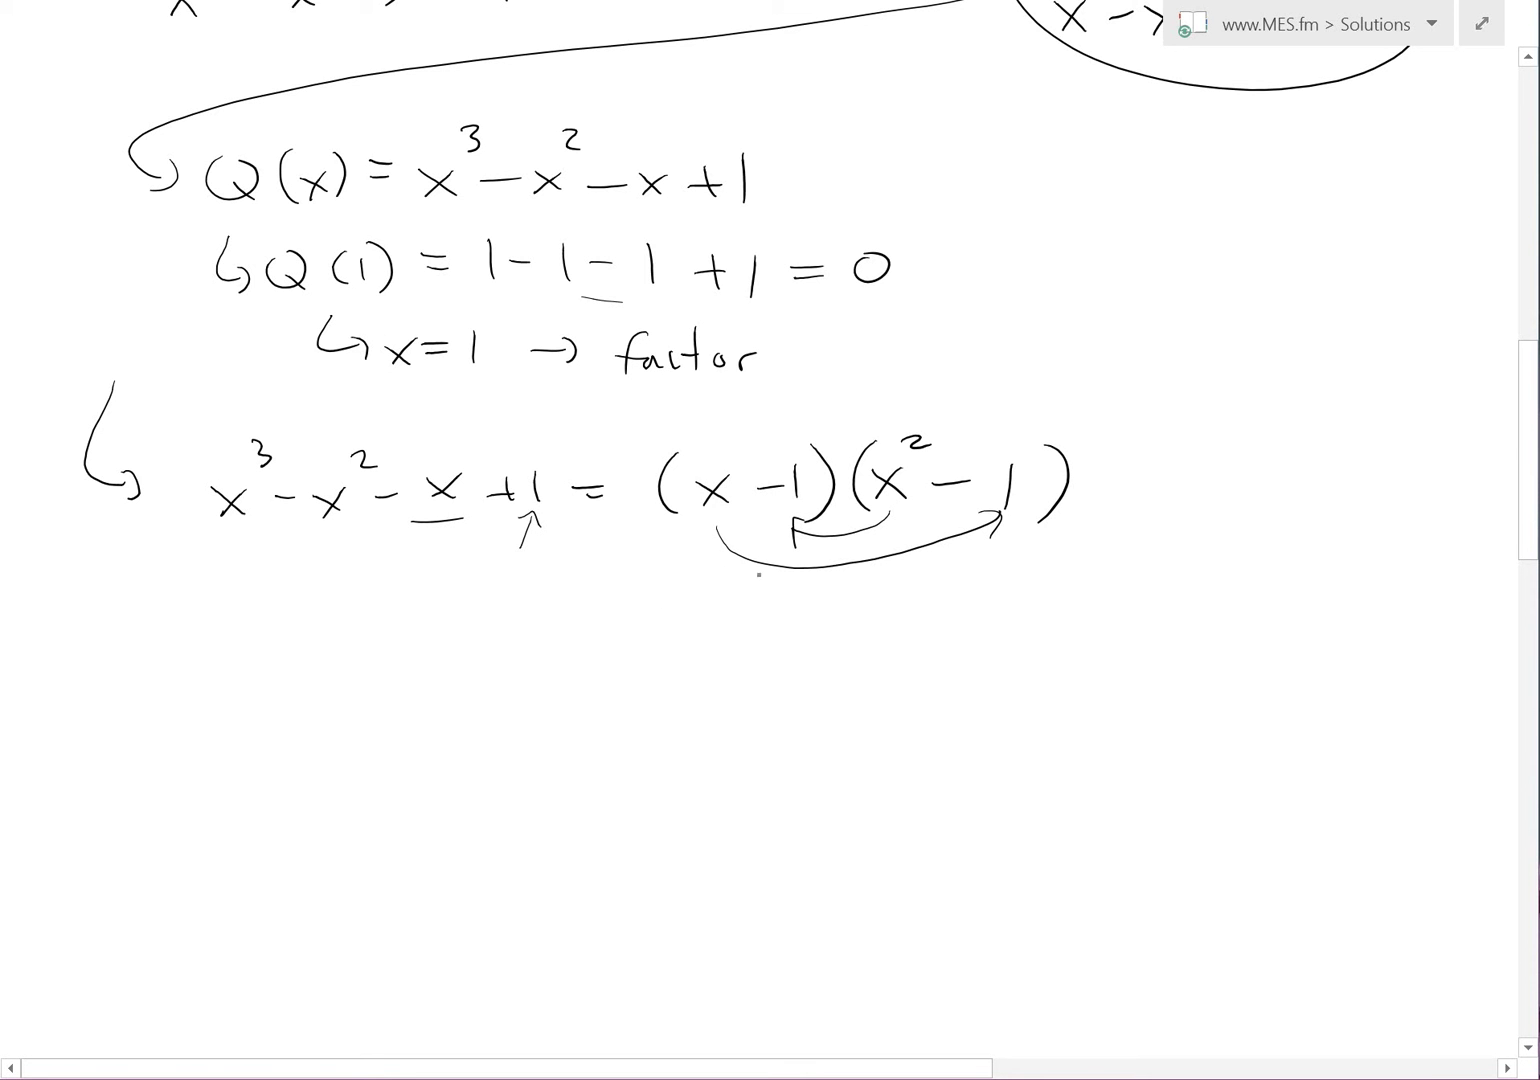
Step: On a new line, write (x² − 1) = (x − 1)(x + 1)
mouse_move(204, 618)
left_mouse_down()
mouse_move(196, 655)
mouse_move(331, 678)
left_mouse_up()
mouse_move(330, 655)
left_mouse_down()
mouse_move(307, 681)
mouse_move(360, 630)
mouse_move(379, 660)
left_mouse_up()
left_click_drag(394, 637, 405, 686)
left_click_drag(305, 619, 295, 704)
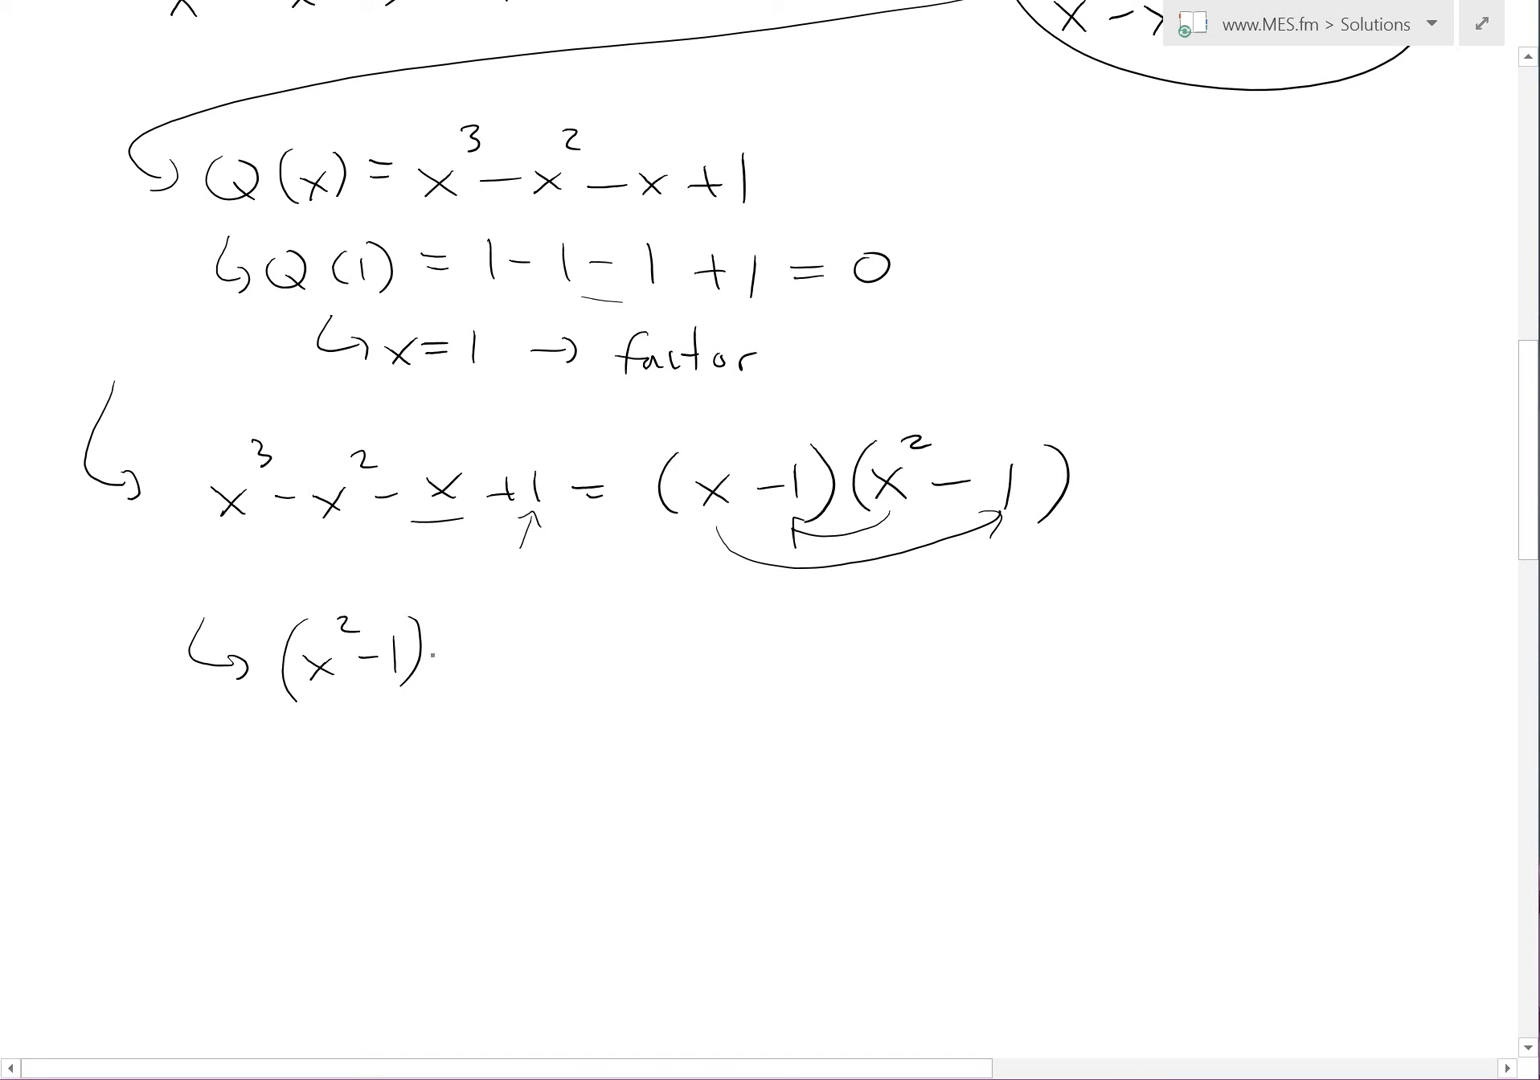
left_click_drag(429, 650, 456, 648)
left_click_drag(437, 661, 466, 658)
mouse_move(535, 614)
left_mouse_down()
mouse_move(512, 677)
mouse_move(556, 667)
left_mouse_up()
mouse_move(564, 643)
left_mouse_down()
mouse_move(539, 673)
mouse_move(615, 650)
mouse_move(624, 684)
left_mouse_up()
left_click_drag(679, 614, 684, 663)
mouse_move(690, 643)
left_mouse_down()
mouse_move(711, 657)
mouse_move(694, 661)
mouse_move(762, 648)
left_mouse_up()
mouse_move(754, 640)
left_mouse_down()
mouse_move(752, 662)
mouse_move(775, 664)
left_mouse_up()
left_click_drag(785, 610, 760, 688)
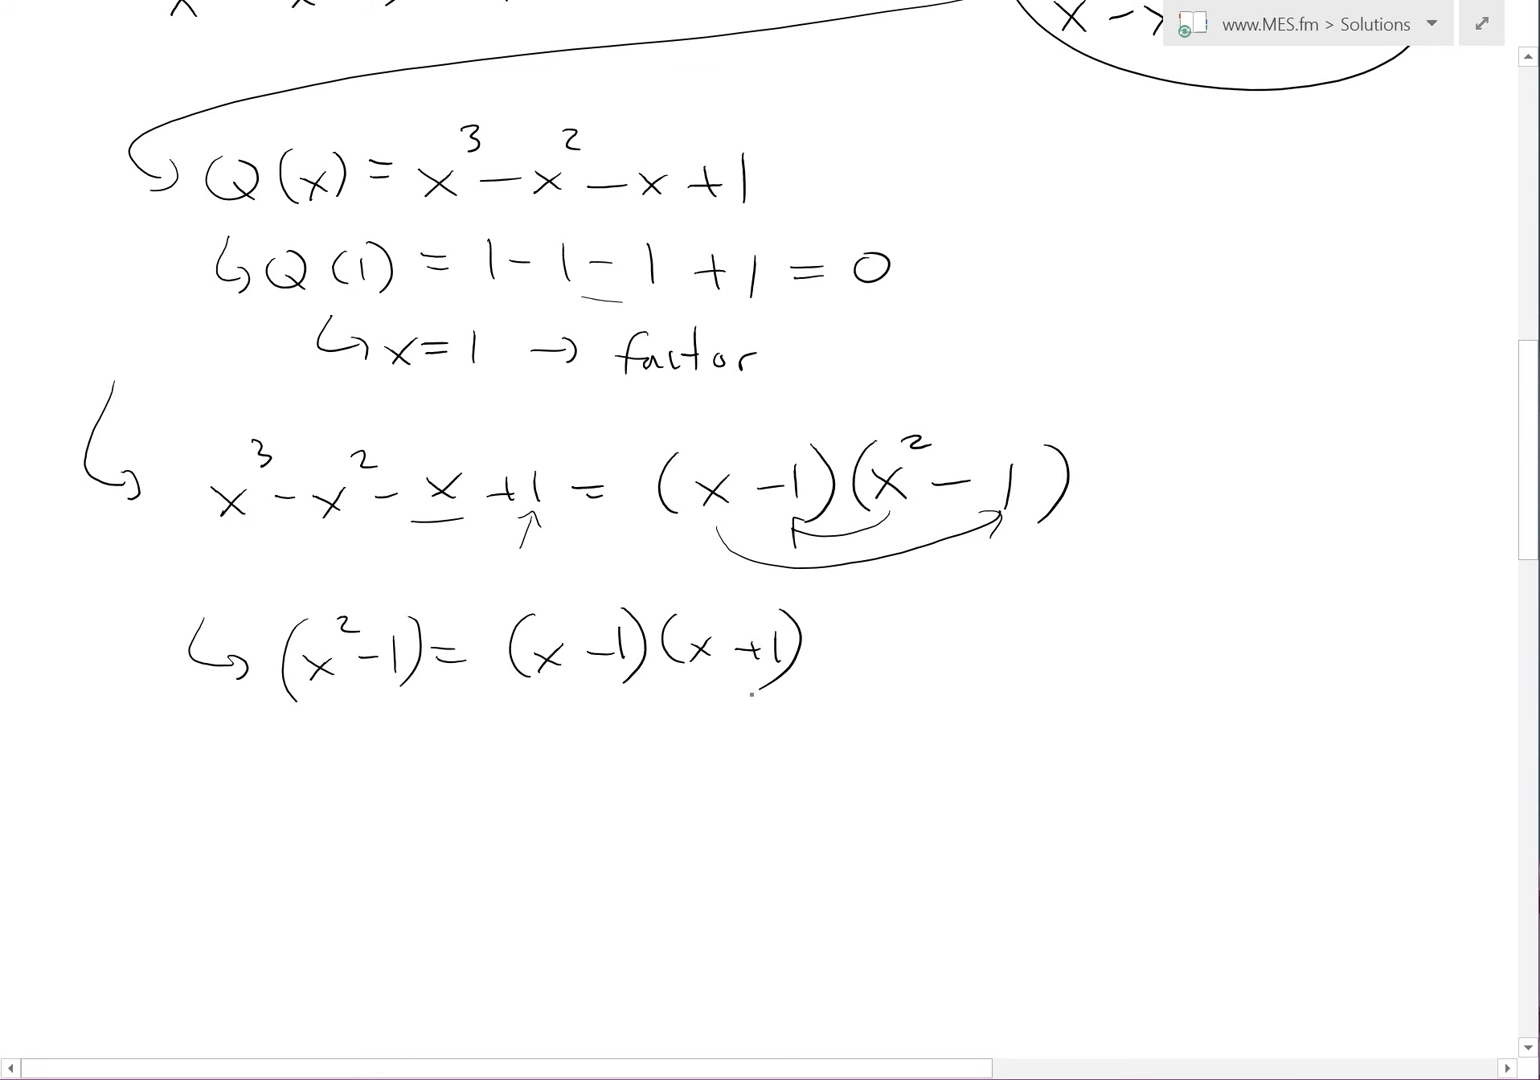
Step: Erase a curved mark between the factors and draw an arrow up toward (x² − 1)
scroll(752, 693, "down", 1)
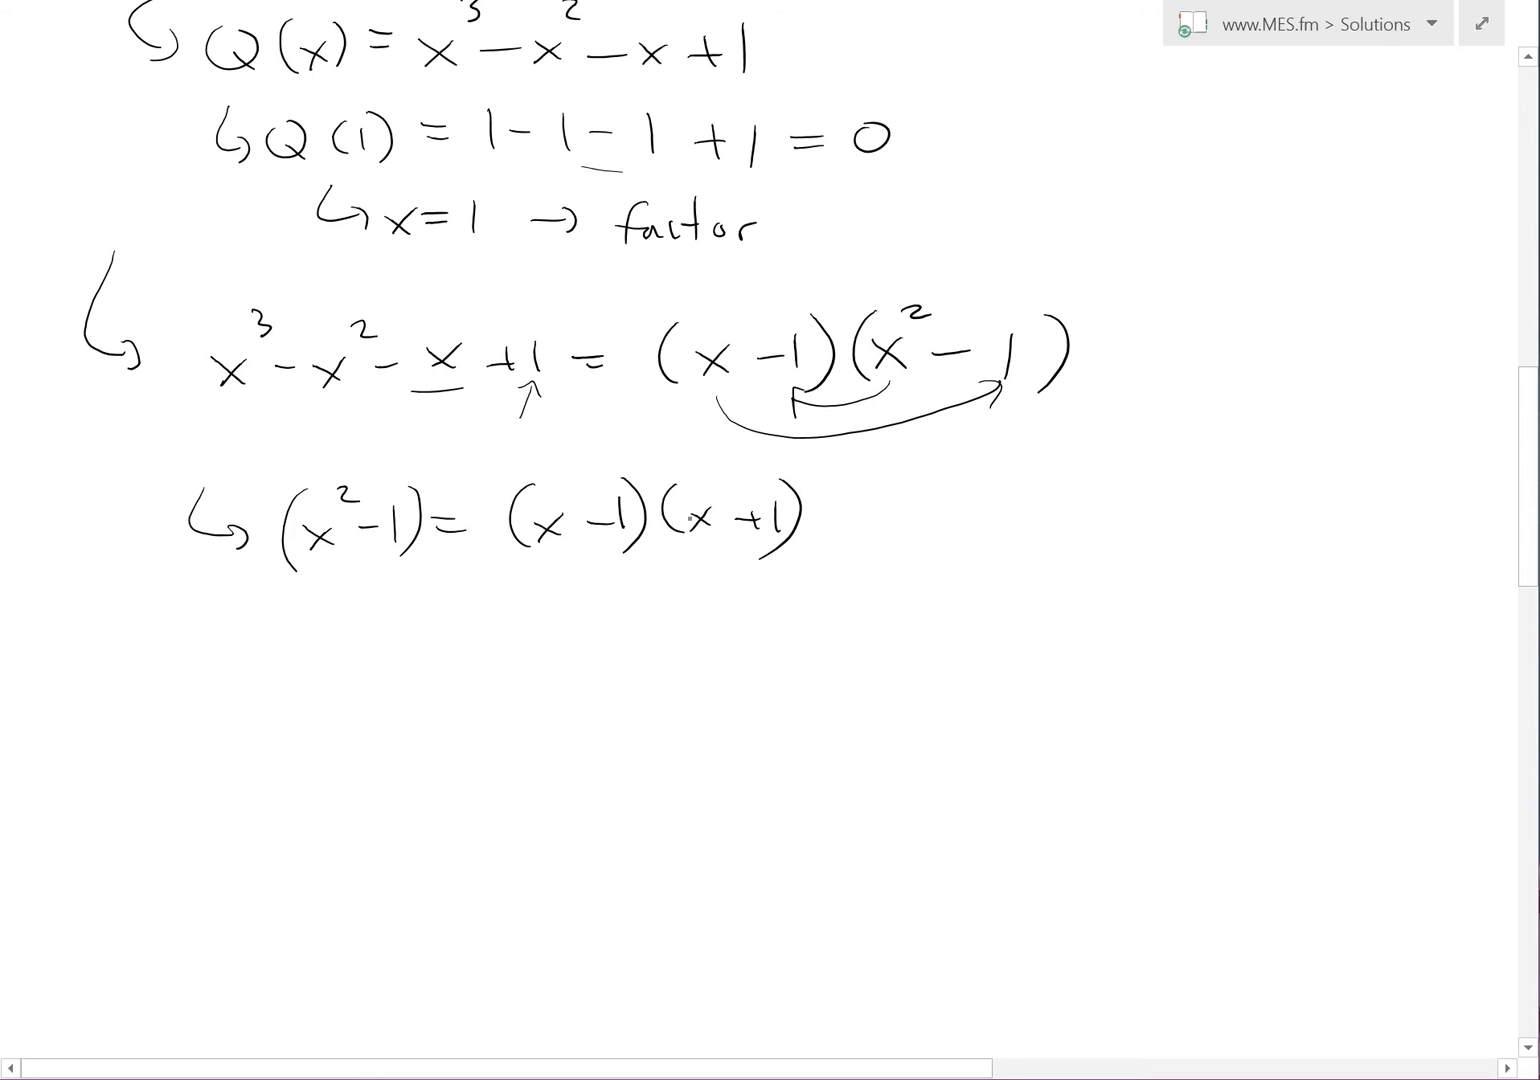
left_click_drag(621, 560, 692, 543)
left_click(655, 561)
left_click_drag(869, 517, 1022, 436)
mouse_move(987, 448)
left_mouse_down()
mouse_move(1024, 433)
mouse_move(1022, 452)
left_mouse_up()
Step: Append '= (x − 1)²(x + 1)' to the main line and remove the stray mark under (x + 1)
left_click_drag(1087, 344, 1120, 344)
mouse_move(1091, 358)
left_mouse_down()
mouse_move(1120, 356)
mouse_move(1152, 384)
mouse_move(1206, 375)
left_mouse_up()
mouse_move(1207, 350)
left_mouse_down()
mouse_move(1180, 377)
mouse_move(1246, 361)
left_mouse_up()
left_click_drag(1256, 340, 1264, 389)
mouse_move(1300, 294)
left_mouse_down()
mouse_move(1318, 310)
mouse_move(1322, 376)
left_mouse_up()
mouse_move(1348, 345)
left_mouse_down()
mouse_move(1377, 366)
mouse_move(1350, 368)
left_mouse_up()
mouse_move(1380, 356)
left_mouse_down()
mouse_move(1418, 356)
mouse_move(1403, 368)
left_mouse_up()
mouse_move(1430, 334)
left_mouse_down()
mouse_move(1406, 388)
mouse_move(1405, 362)
left_mouse_up()
scroll(1406, 388, "down", 1)
key("ctrl+z")
key("ctrl+y")
key("ctrl+z")
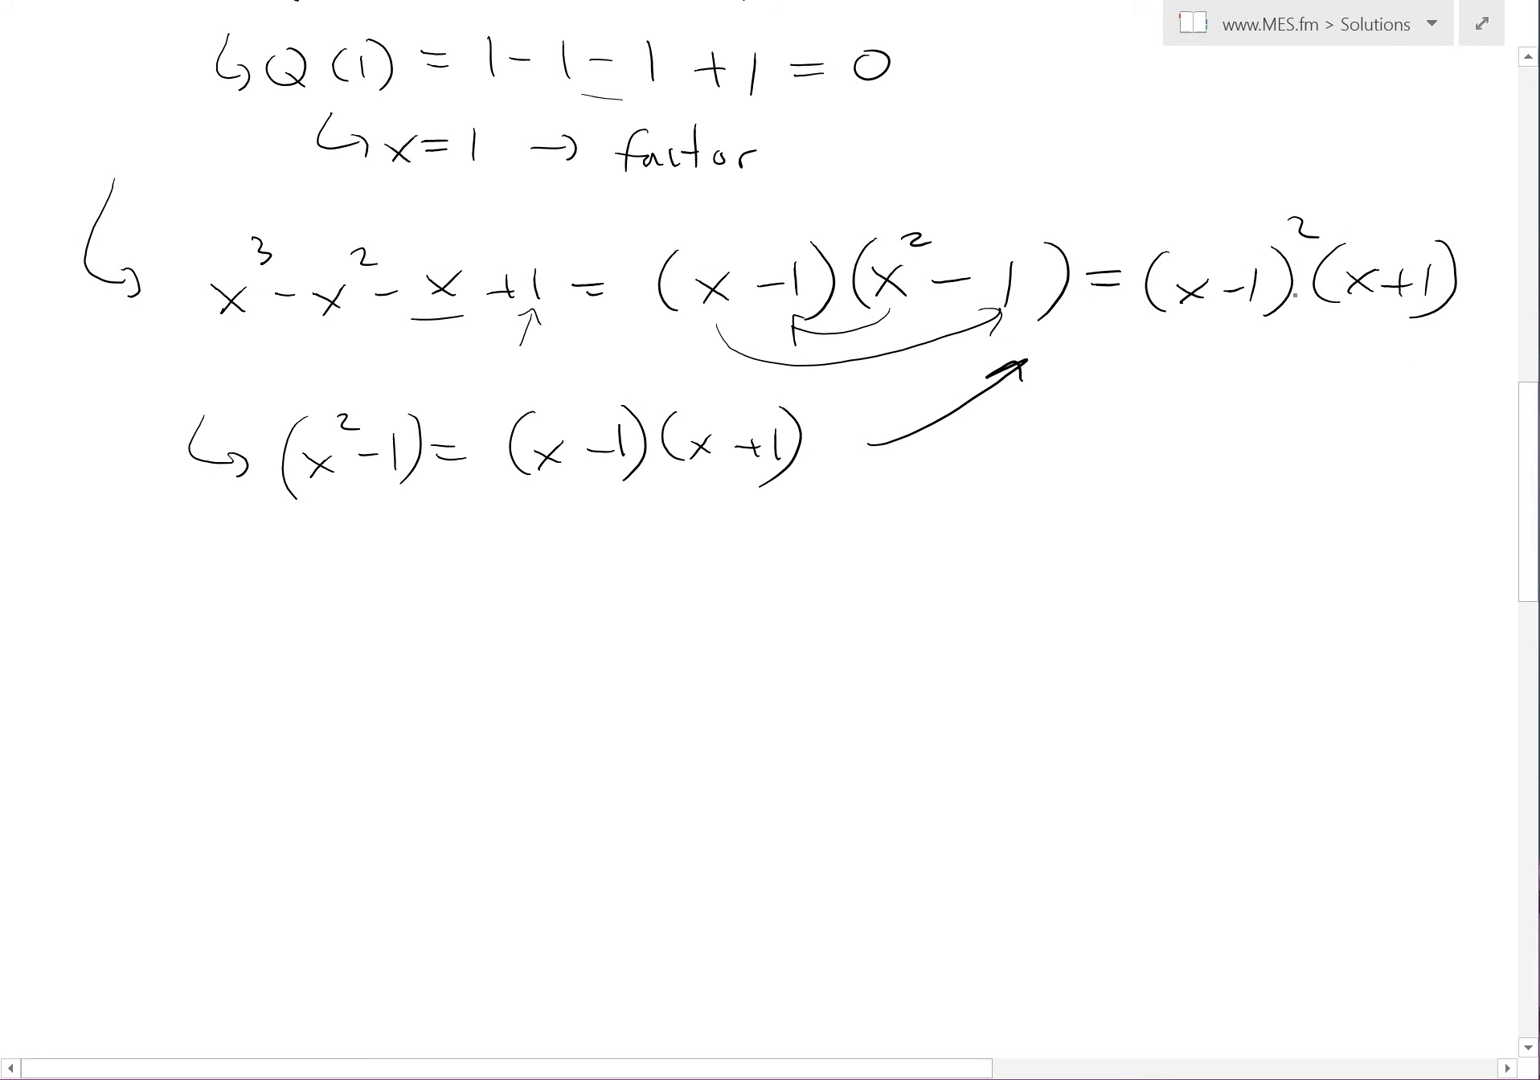